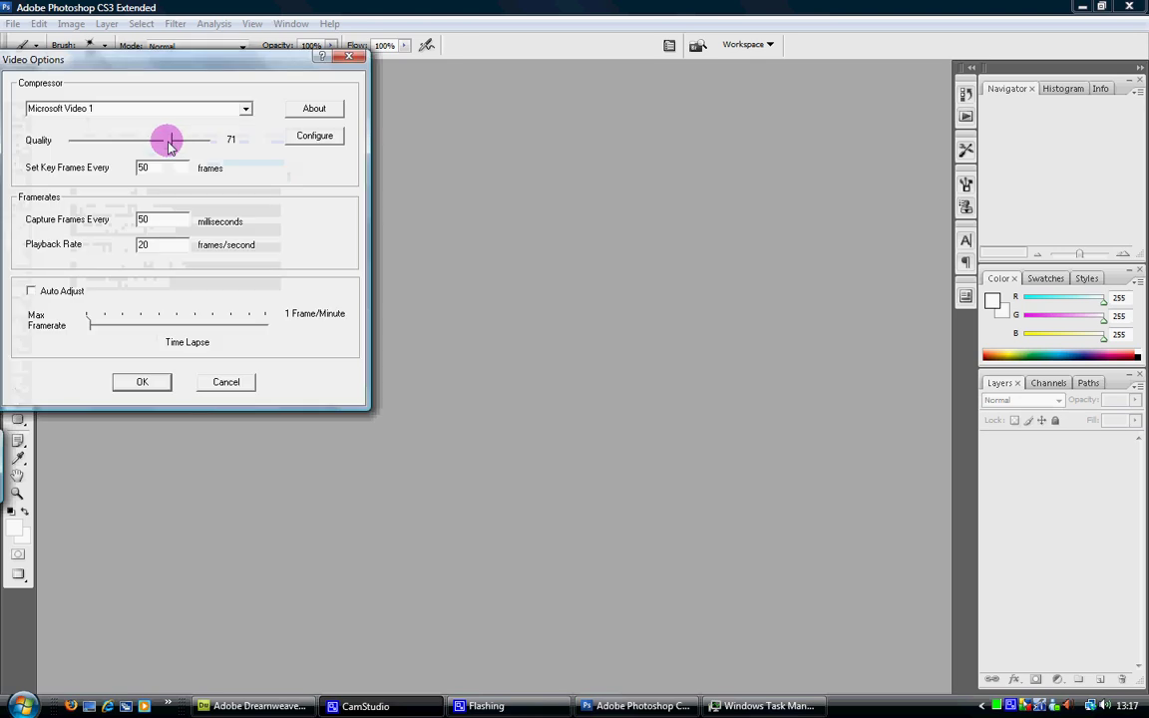
# Set CamStudio's compressor to the DivX 6.8.5 Codec and minimize the recorder.
pyautogui.click(244, 107)
pyautogui.click(147, 170)
pyautogui.click(144, 382)
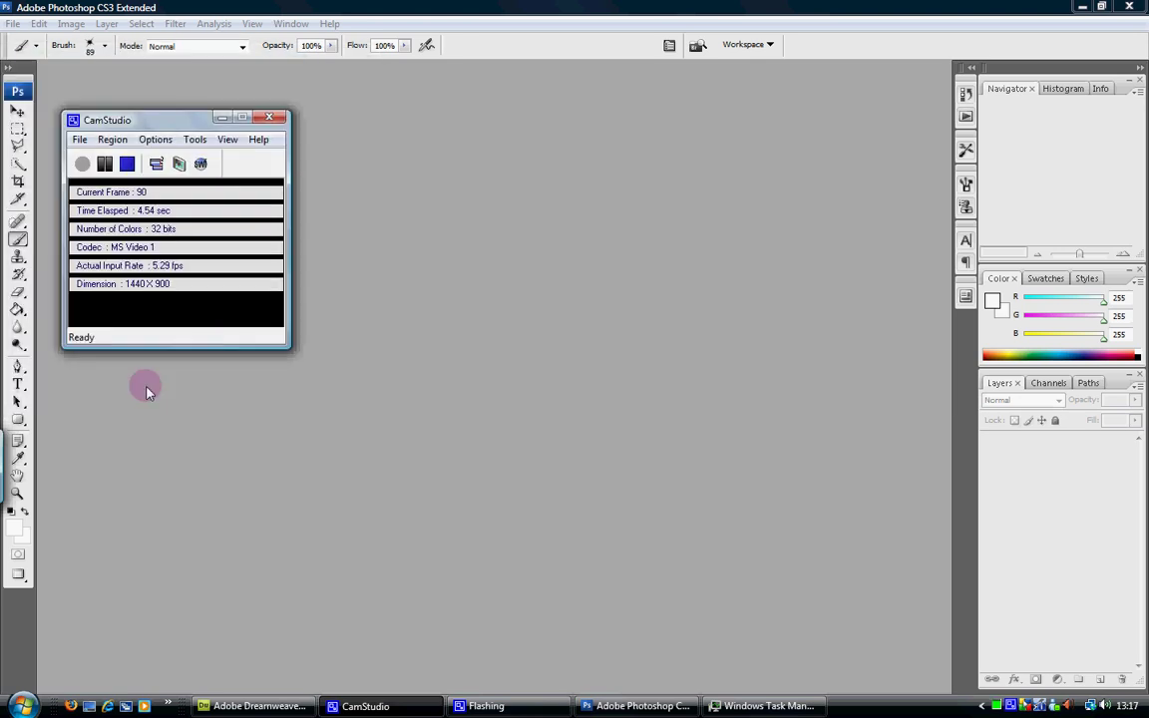
pyautogui.click(221, 119)
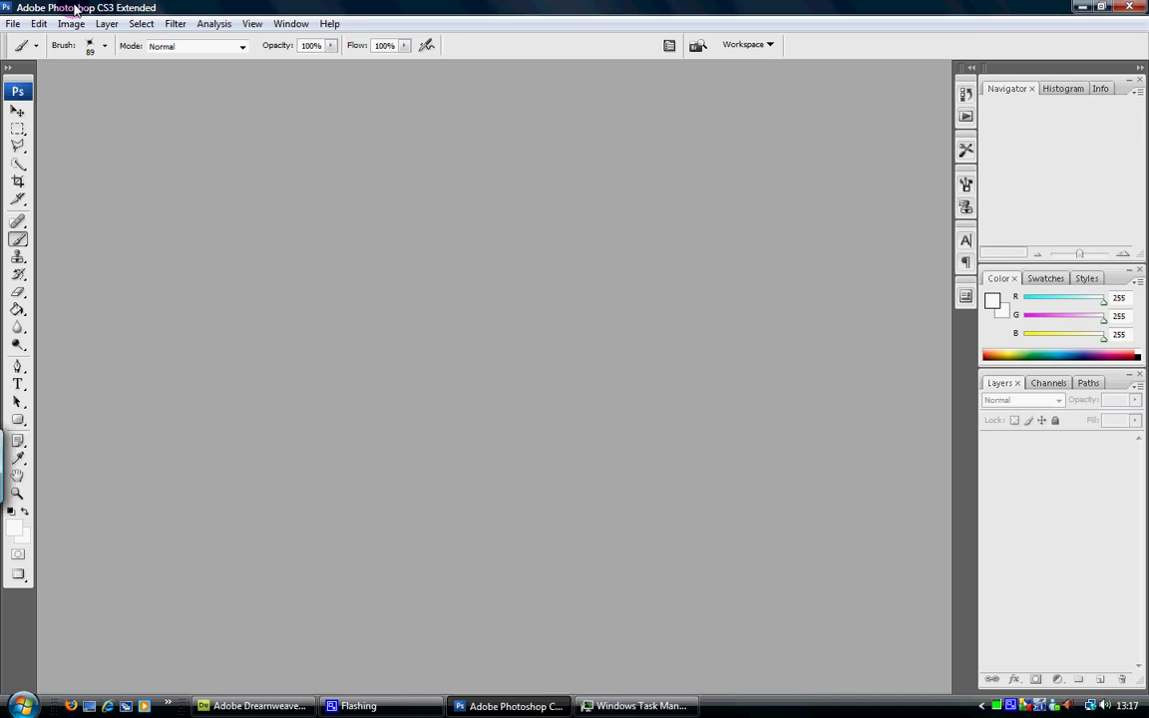
# Create a new 300×300 px, 72 ppi RGB document with a white background.
pyautogui.click(15, 28)
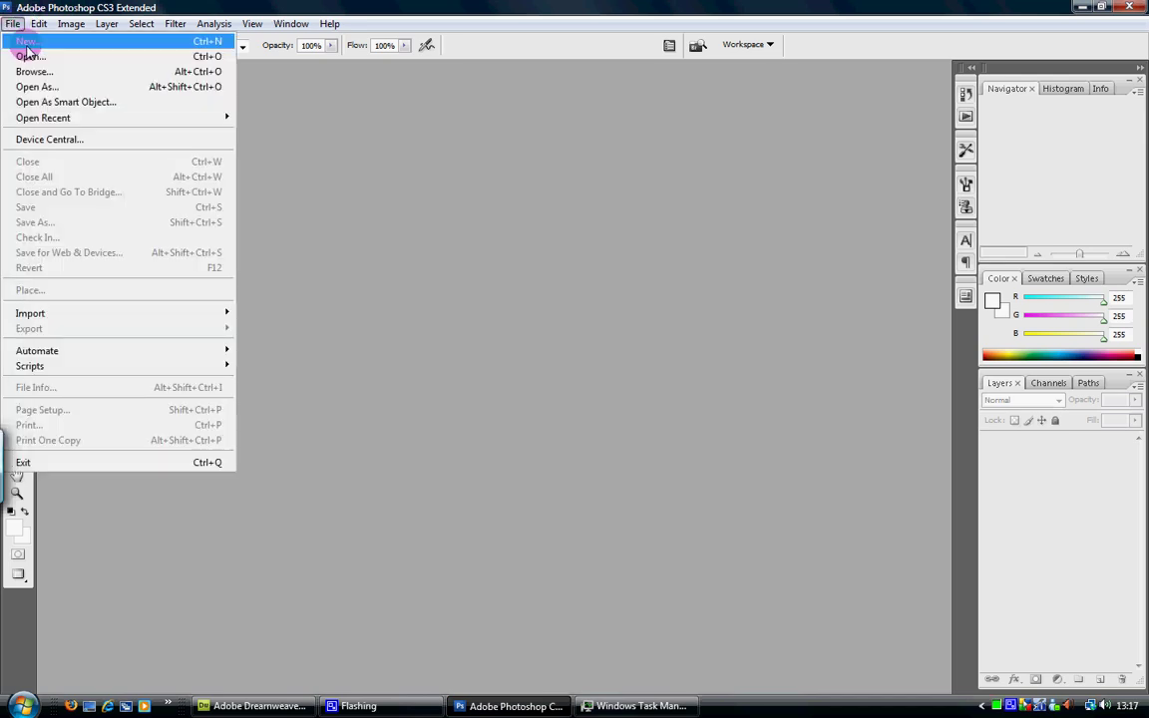
pyautogui.click(37, 42)
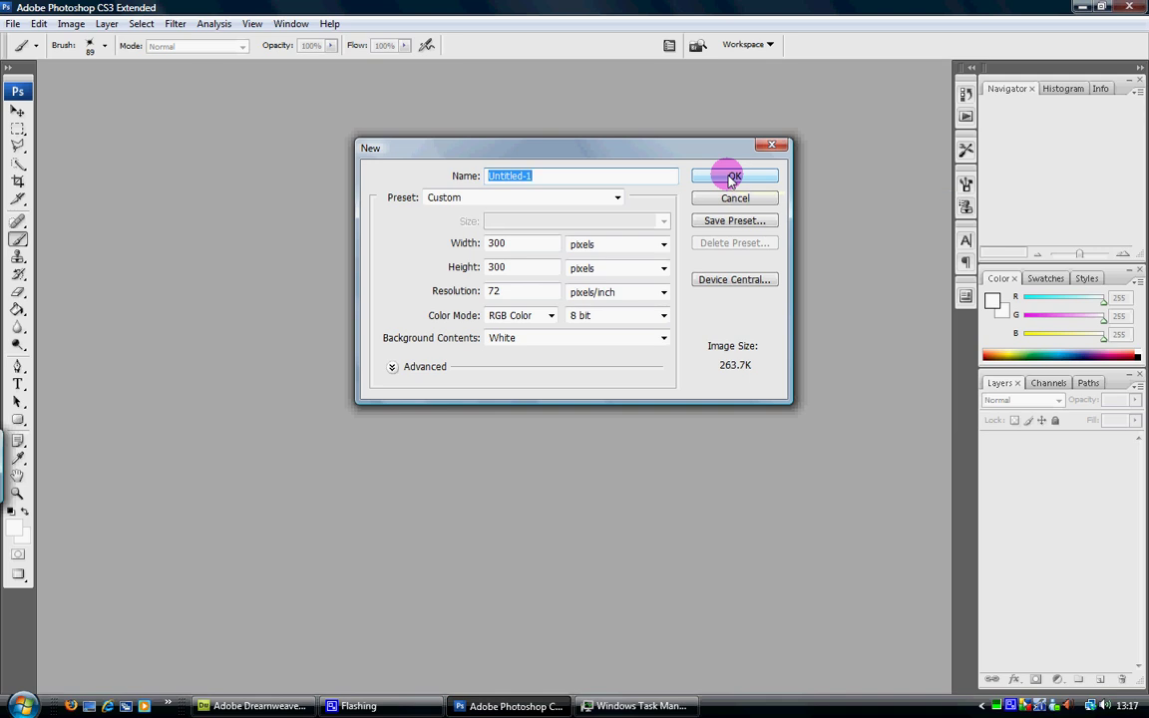
pyautogui.click(730, 177)
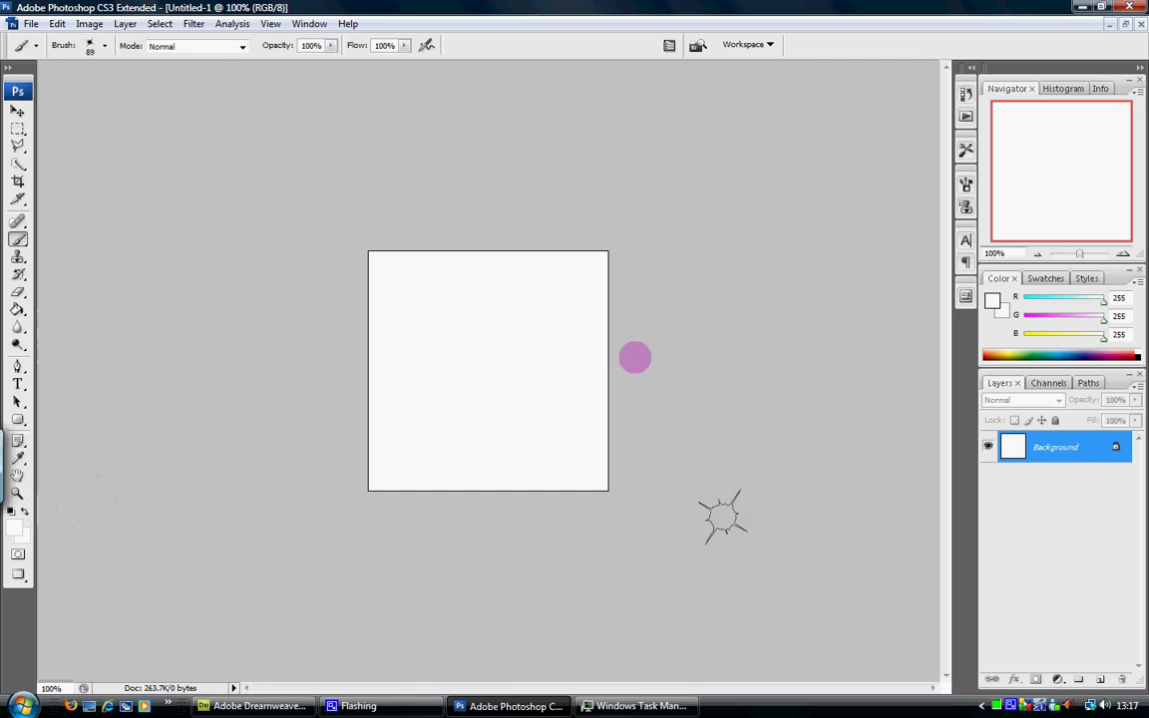
# Draw a #FF00CC magenta rounded rectangle across the middle of the canvas.
pyautogui.click(631, 350)
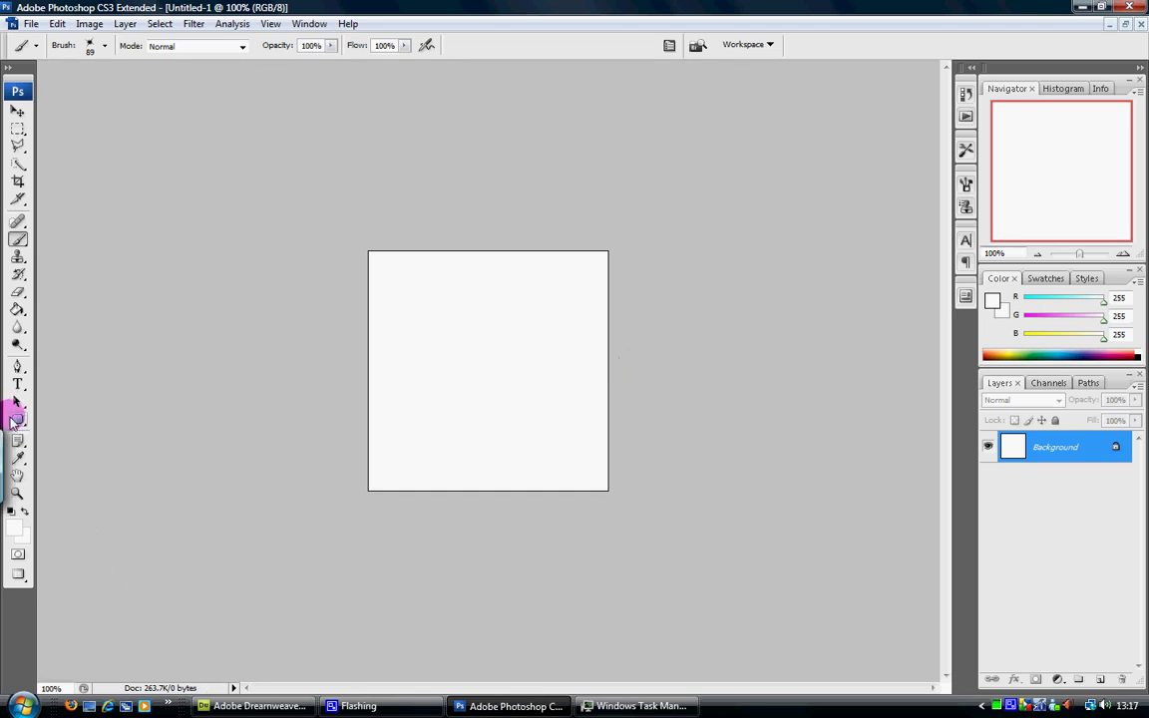
pyautogui.click(17, 420)
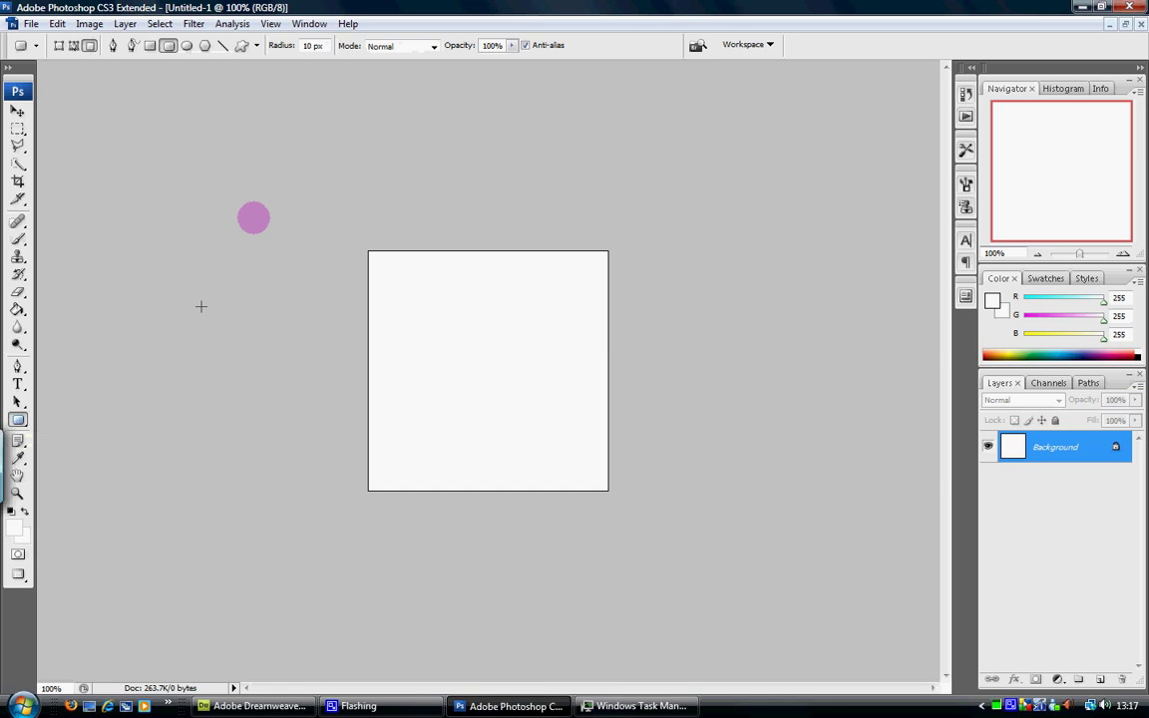
pyautogui.click(13, 526)
pyautogui.click(592, 205)
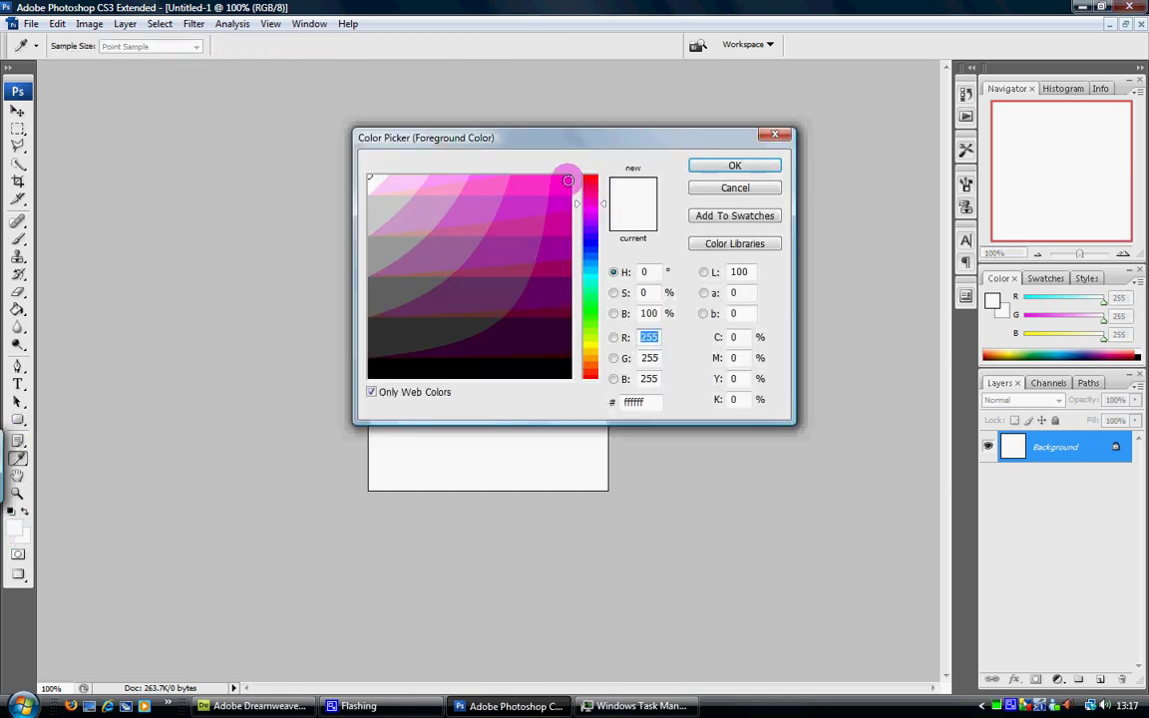
pyautogui.click(565, 180)
pyautogui.click(731, 166)
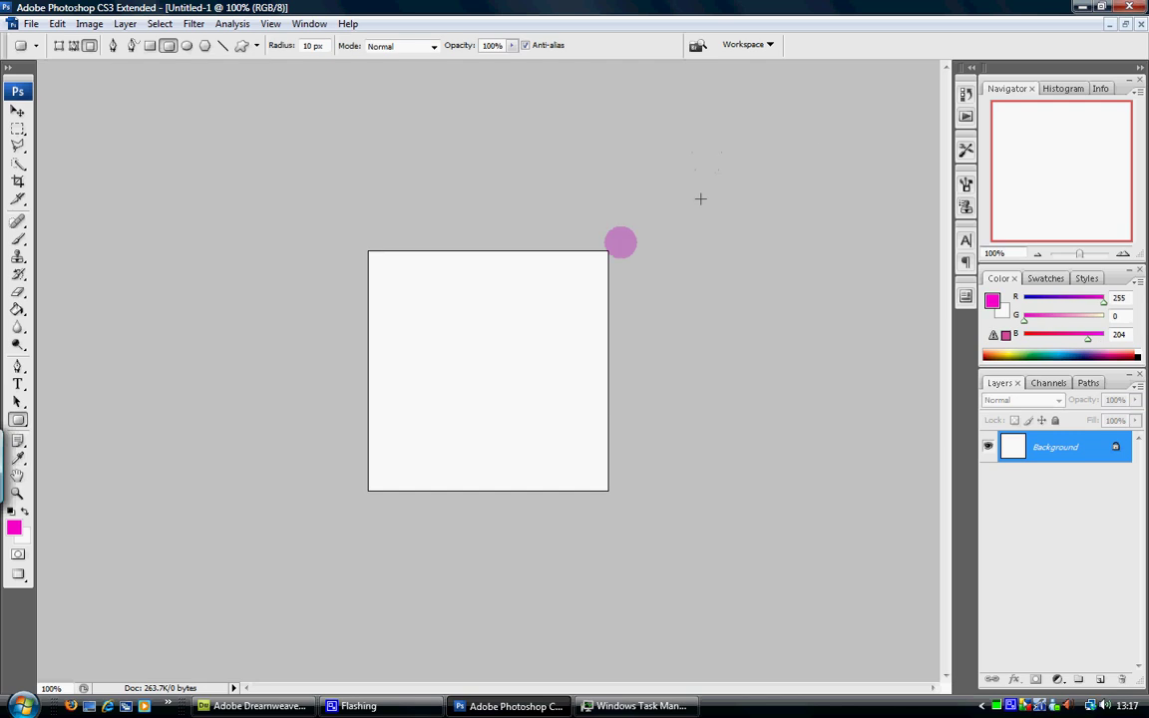
pyautogui.moveTo(395, 293); pyautogui.dragTo(577, 438)
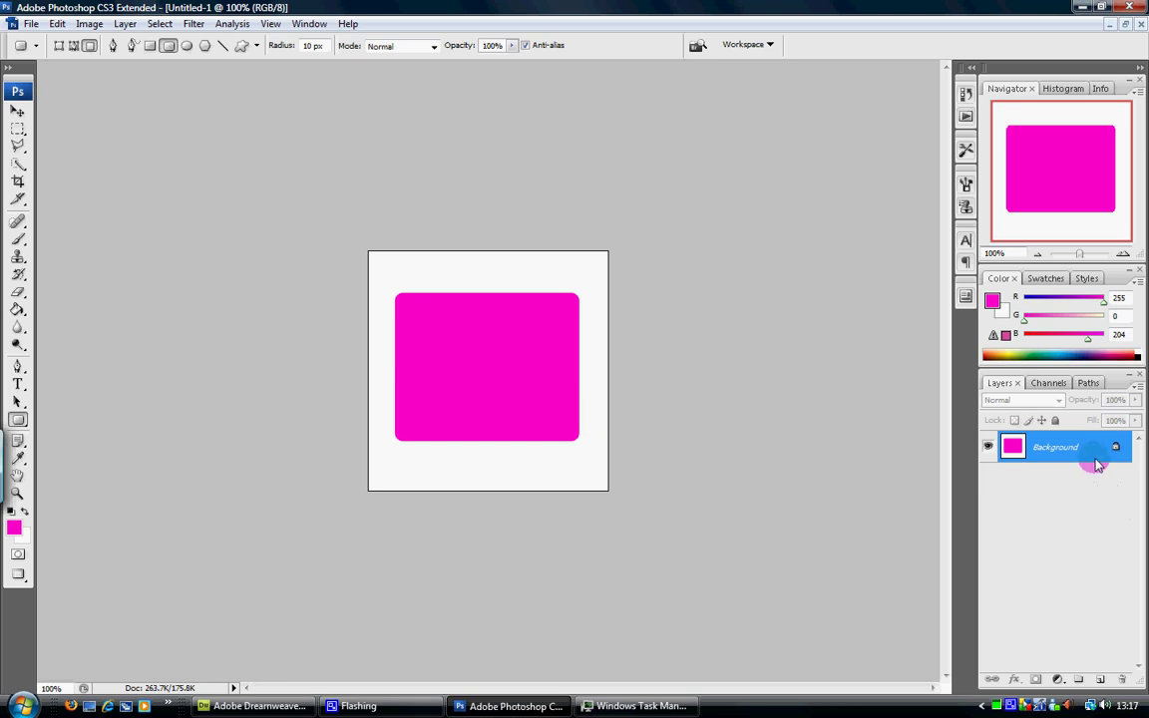
# Add Layer 1 and Layer 2 above the Background, leaving Layer 1 selected.
pyautogui.click(1025, 456)
pyautogui.click(1059, 463)
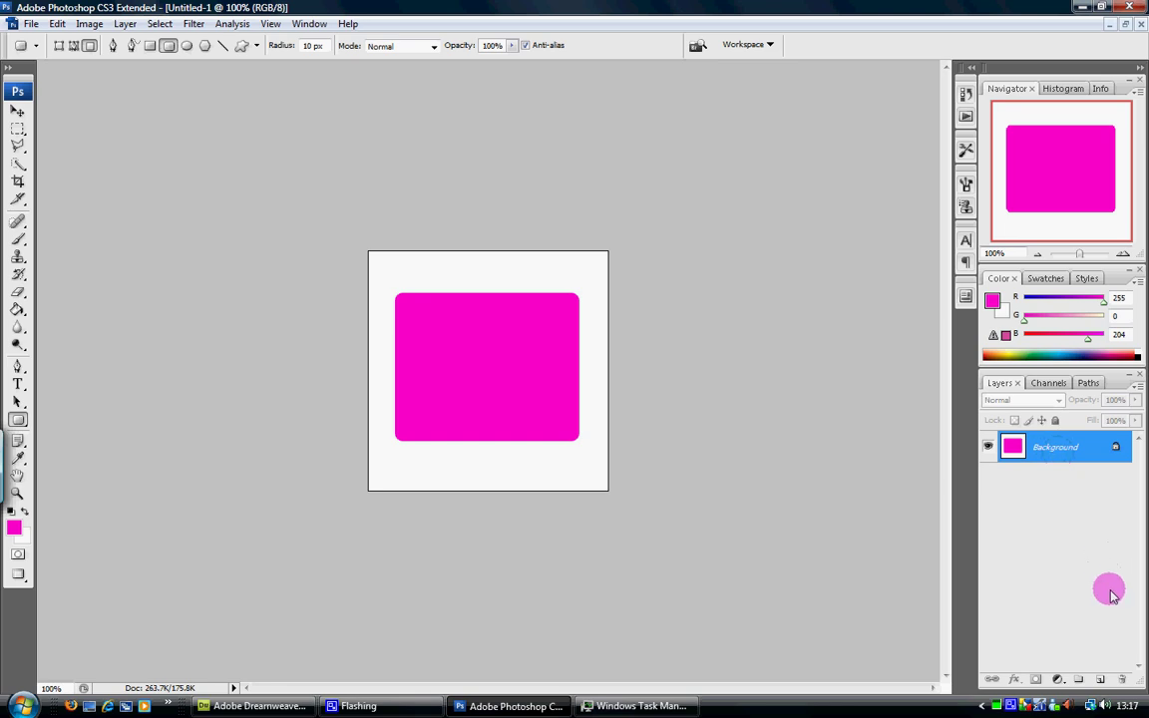
pyautogui.click(1100, 682)
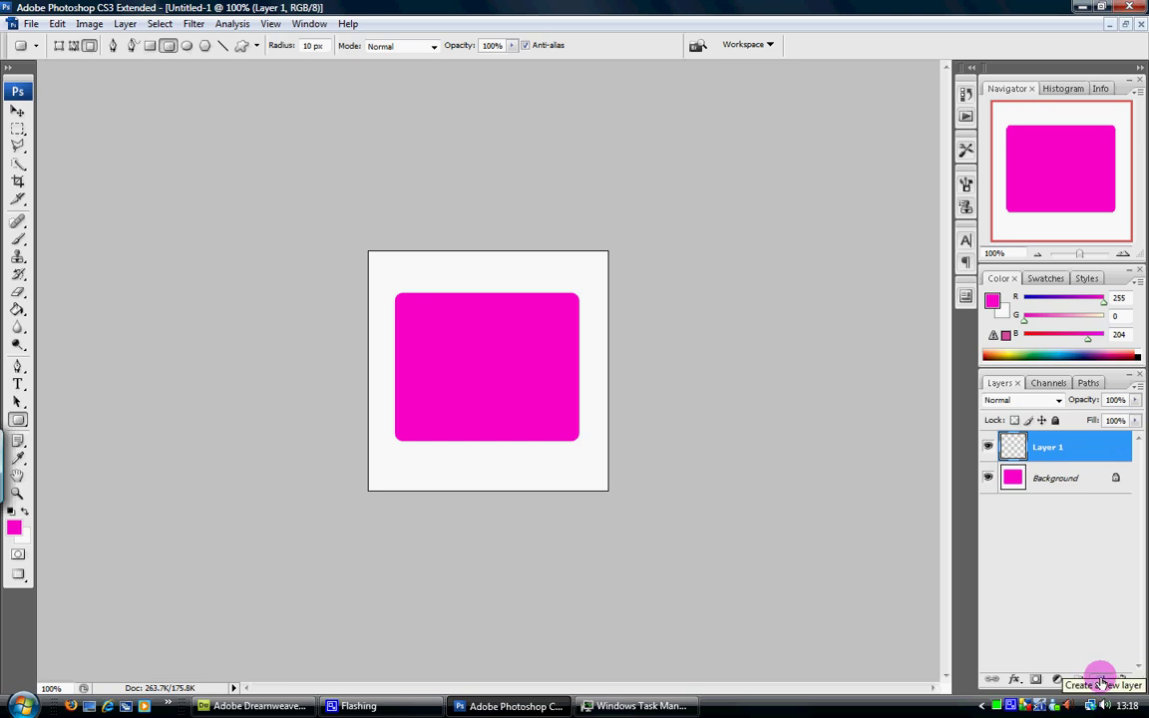
pyautogui.click(1099, 682)
pyautogui.doubleClick(1049, 449)
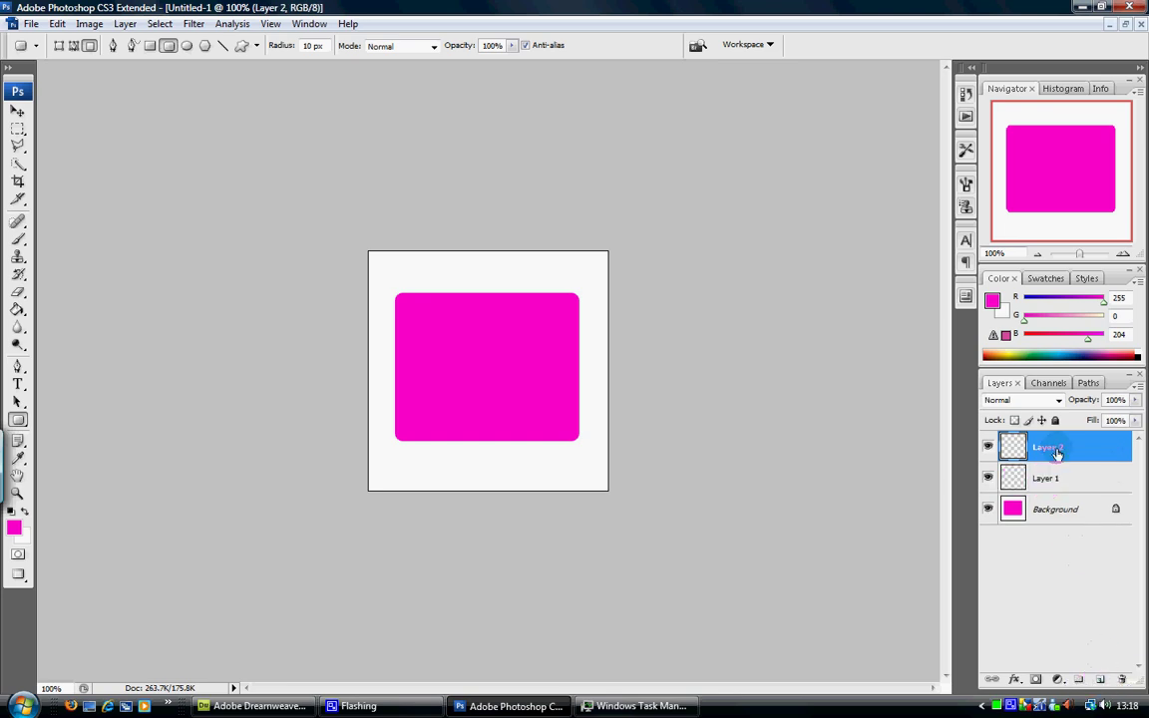
pyautogui.click(1038, 479)
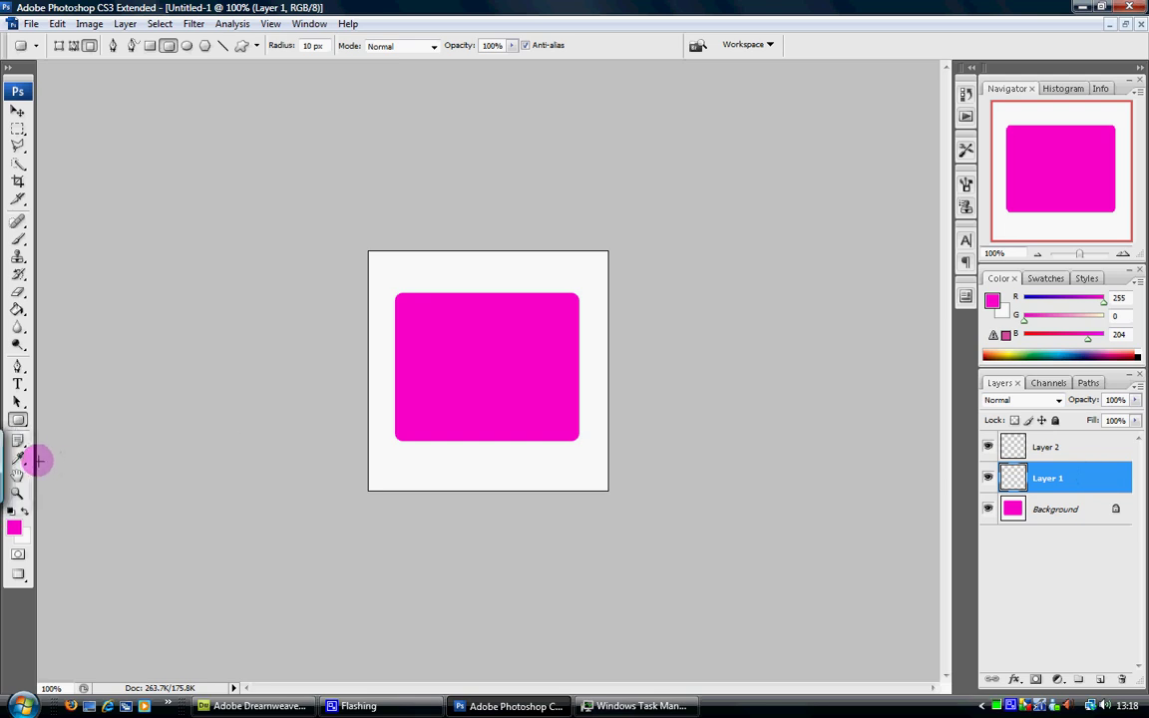
# Choose the Brush tool with the Star 8 tip at an 82 px Master Diameter.
pyautogui.click(20, 239)
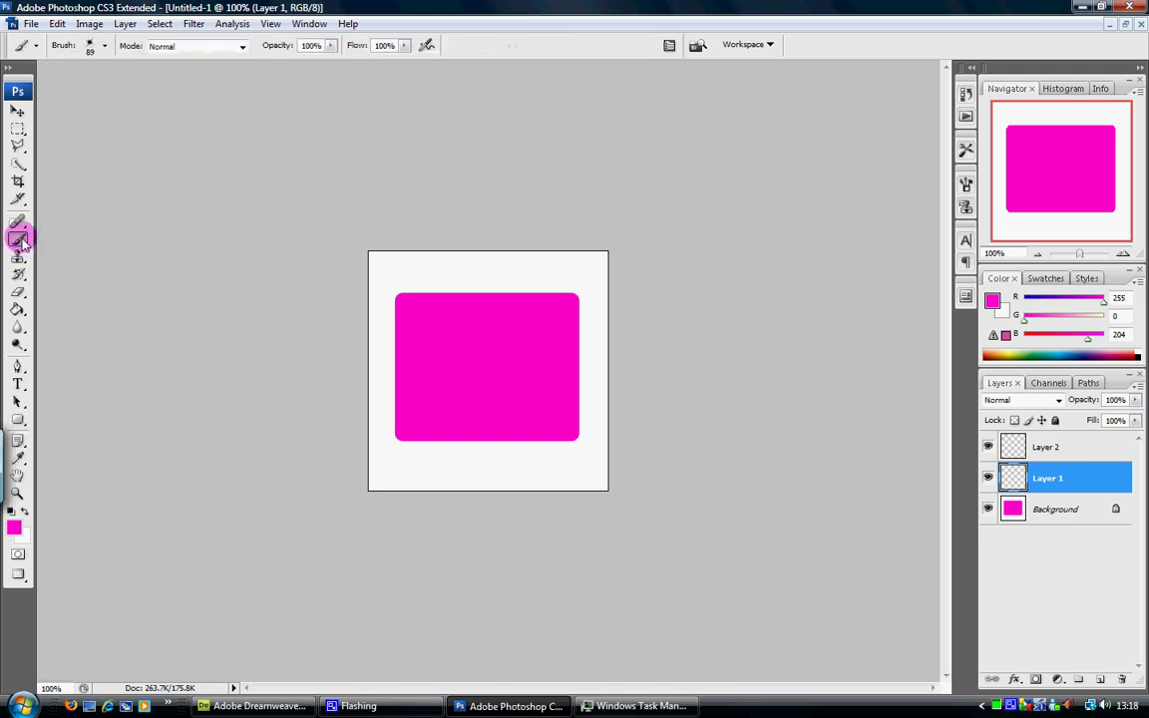
pyautogui.click(106, 47)
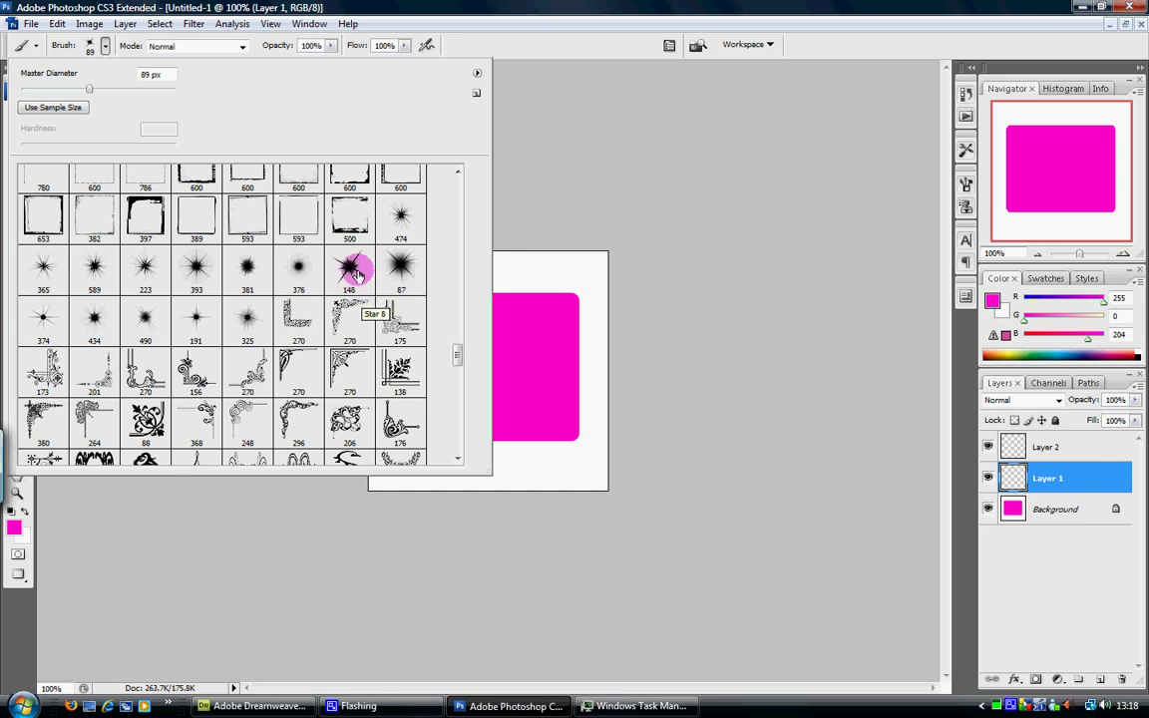
pyautogui.click(358, 277)
pyautogui.click(457, 44)
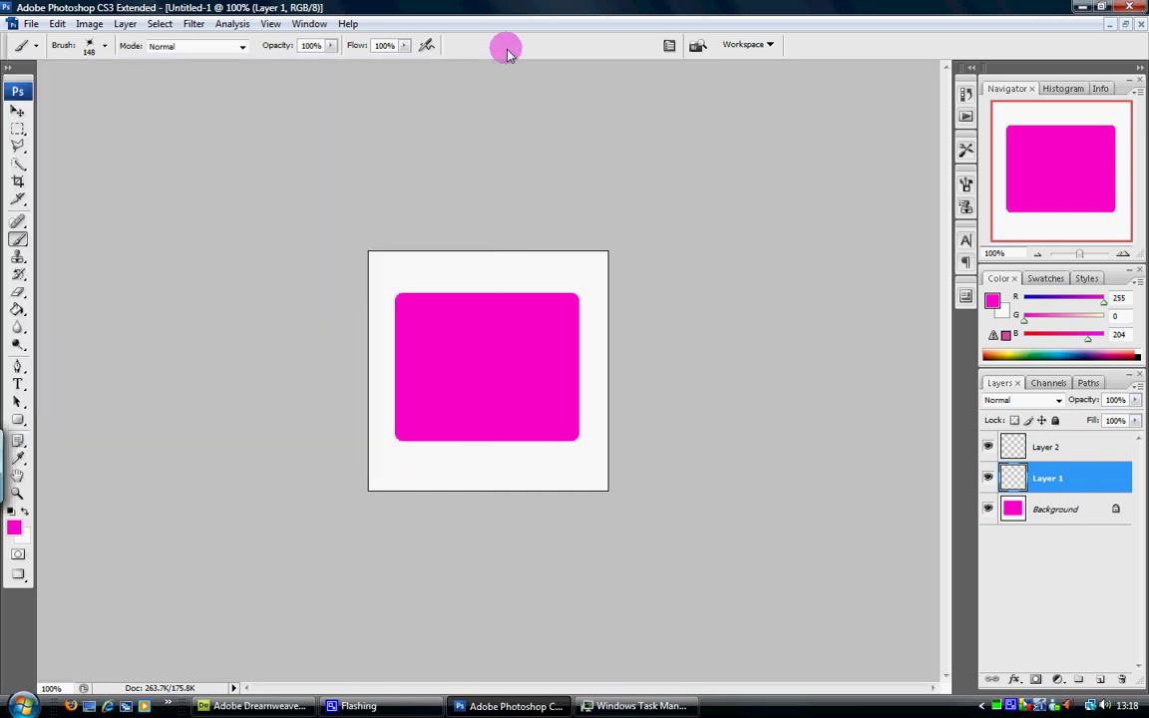
pyautogui.click(104, 46)
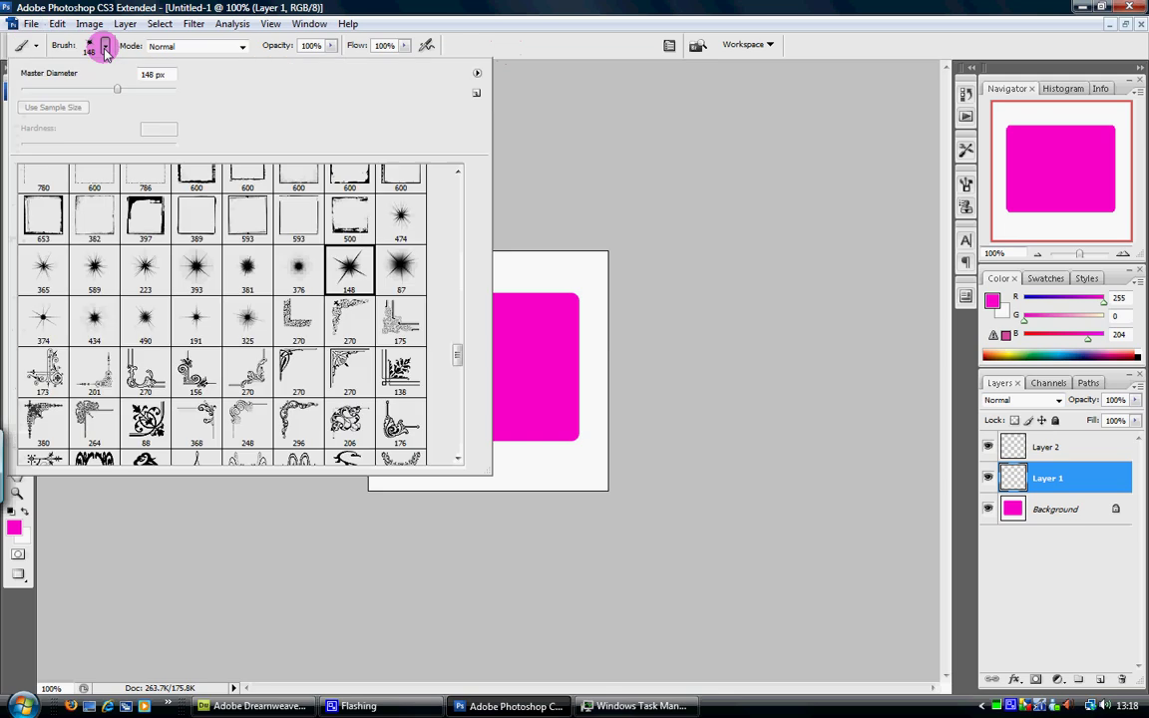
pyautogui.moveTo(96, 91); pyautogui.dragTo(84, 89)
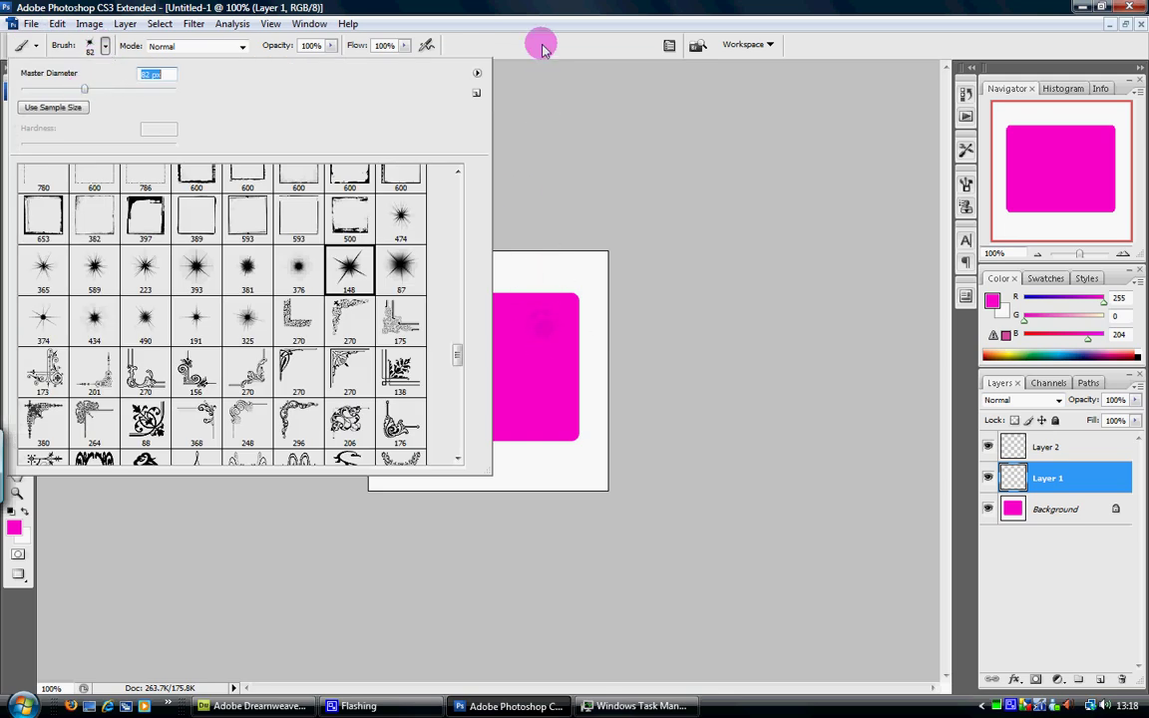
pyautogui.click(481, 30)
# Pick white (#FFFFFF) as the foreground colour.
pyautogui.click(20, 459)
pyautogui.click(14, 527)
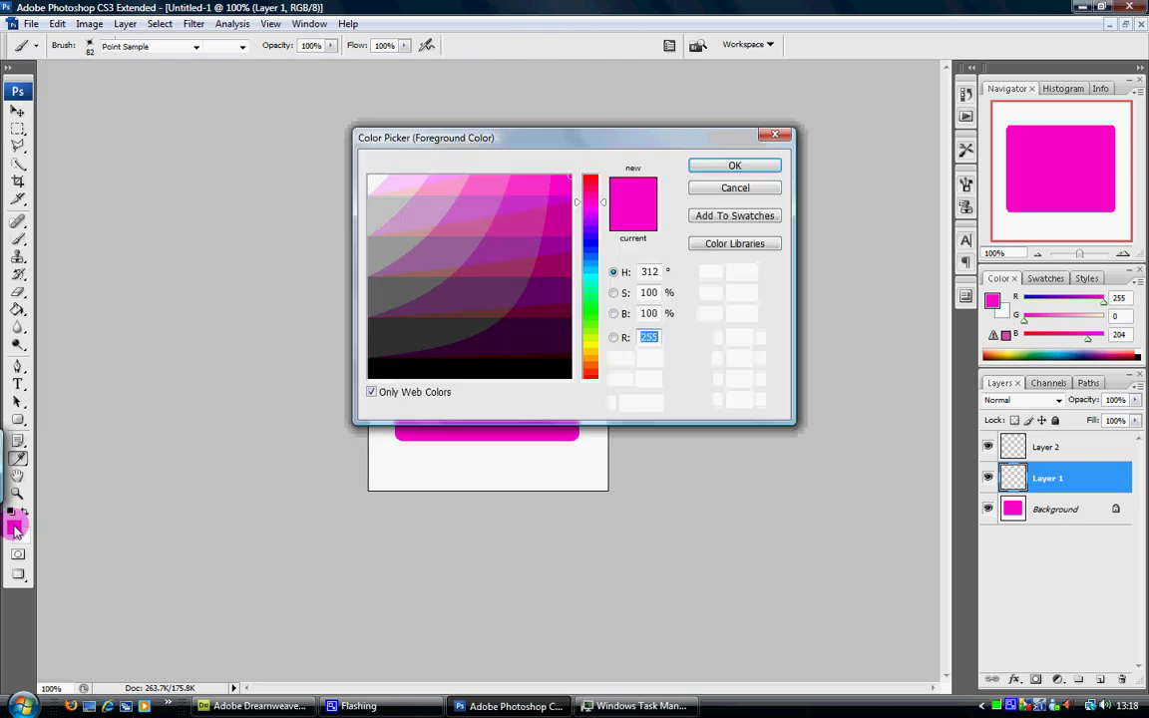
pyautogui.click(374, 180)
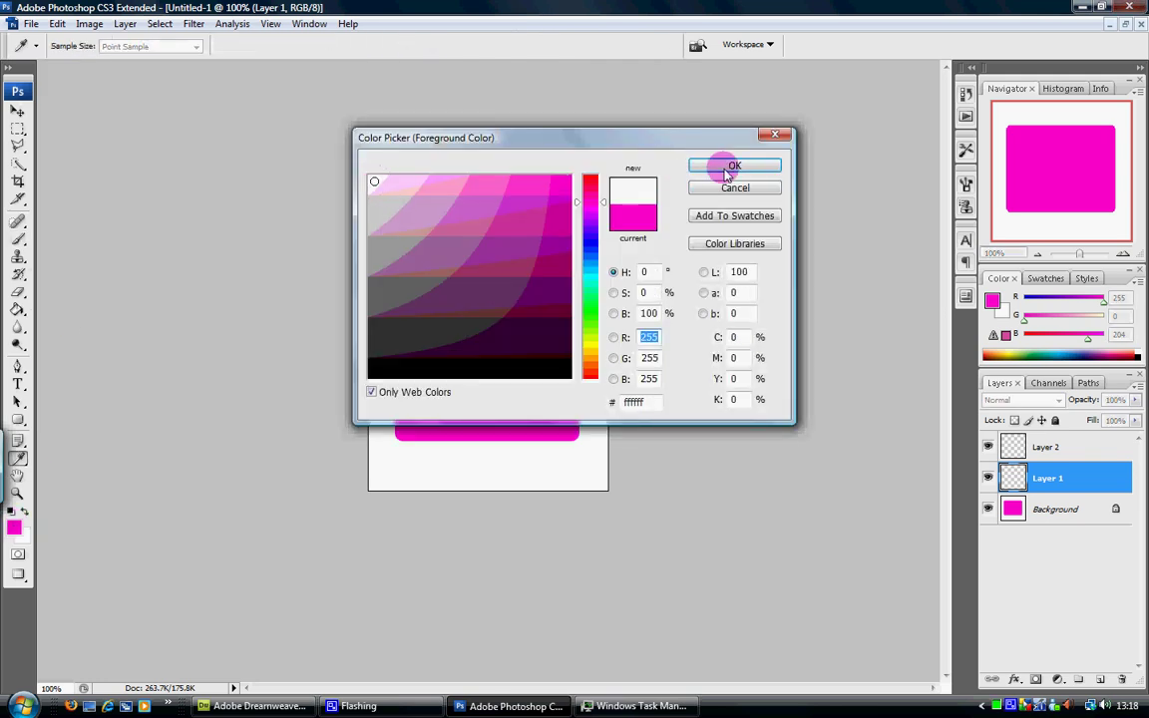
# Confirm white and paint two star sparkles on Layer 1, upper left and lower right.
pyautogui.click(732, 167)
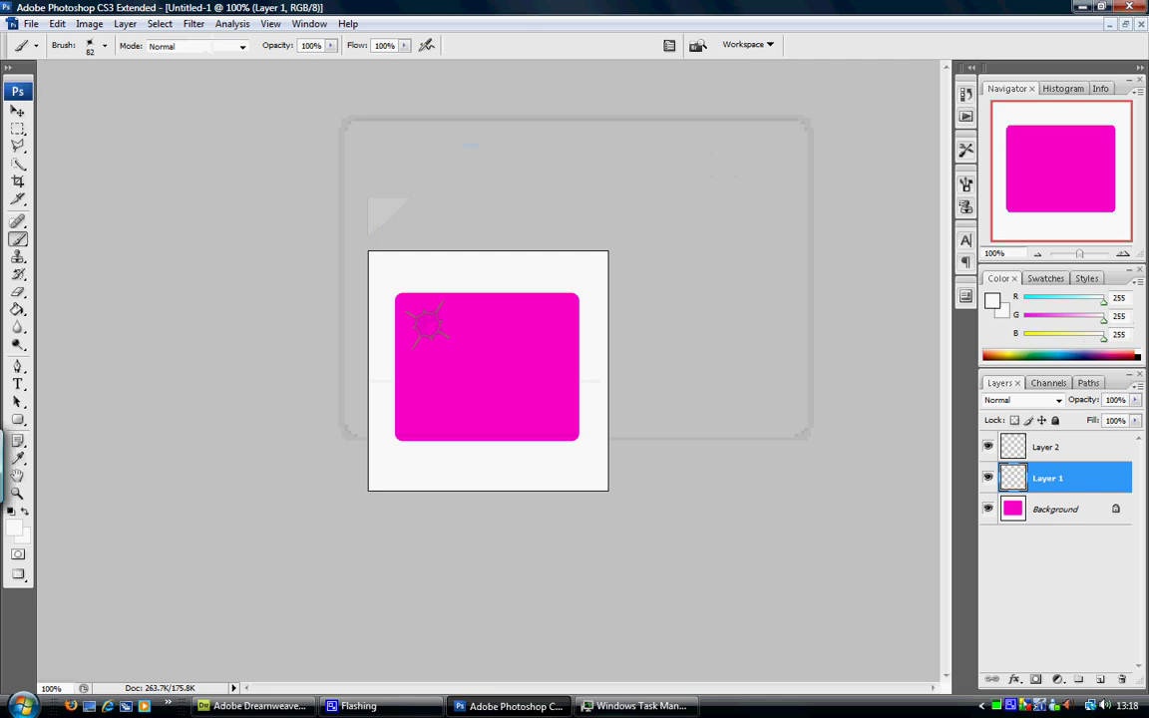
pyautogui.click(429, 324)
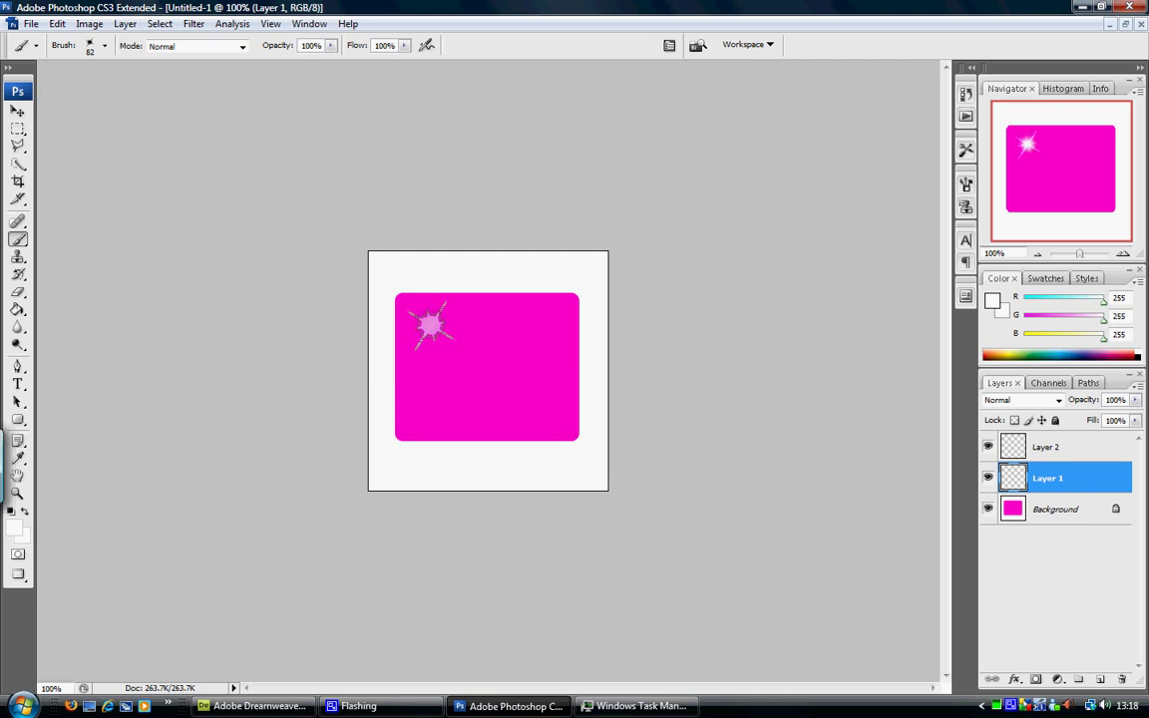
pyautogui.click(548, 409)
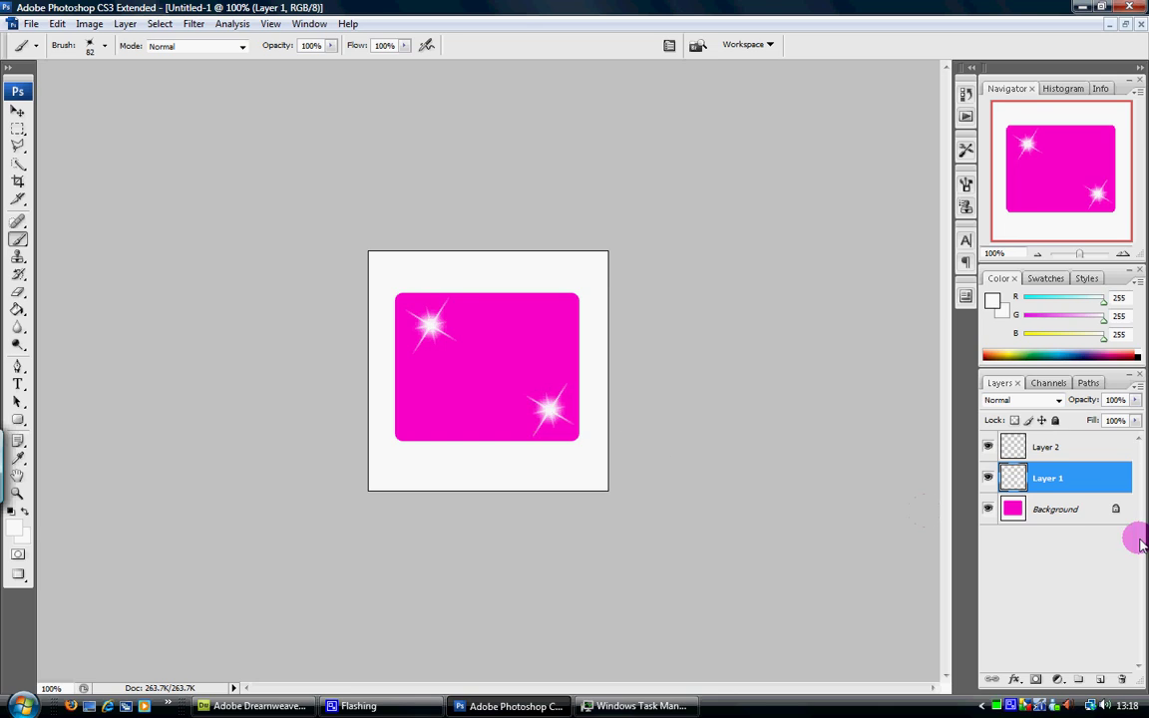
# Paint three sparkles on Layer 2: upper right, centre and lower left.
pyautogui.click(1051, 449)
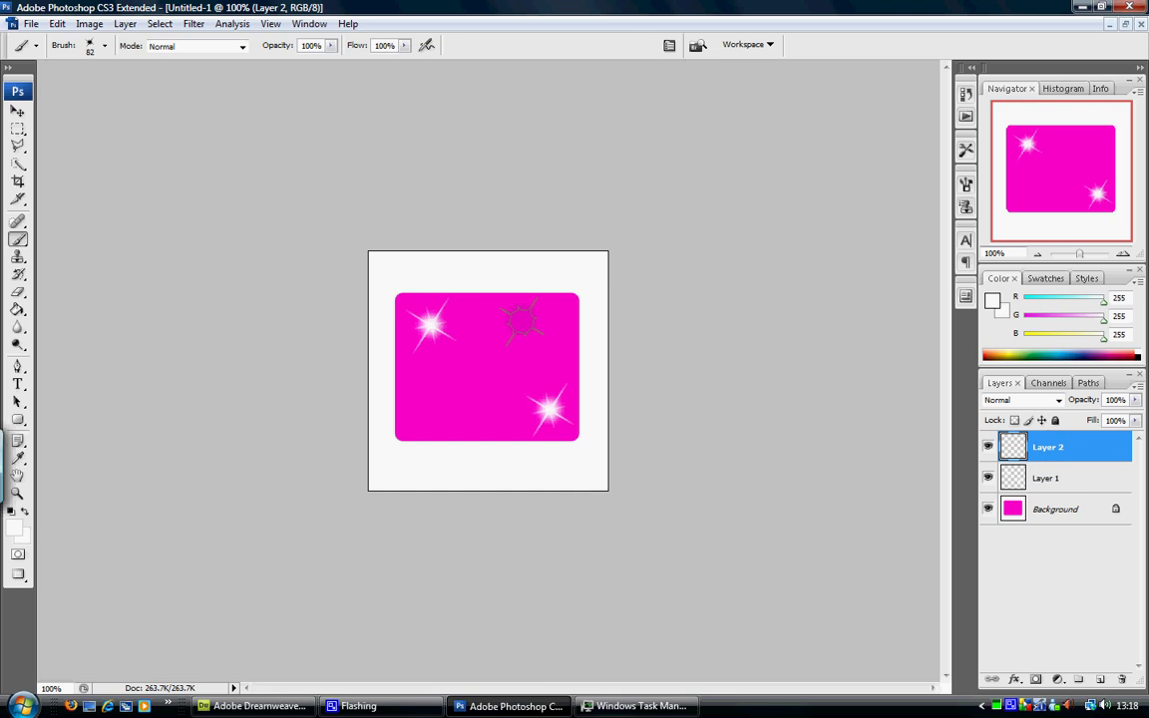
pyautogui.click(545, 319)
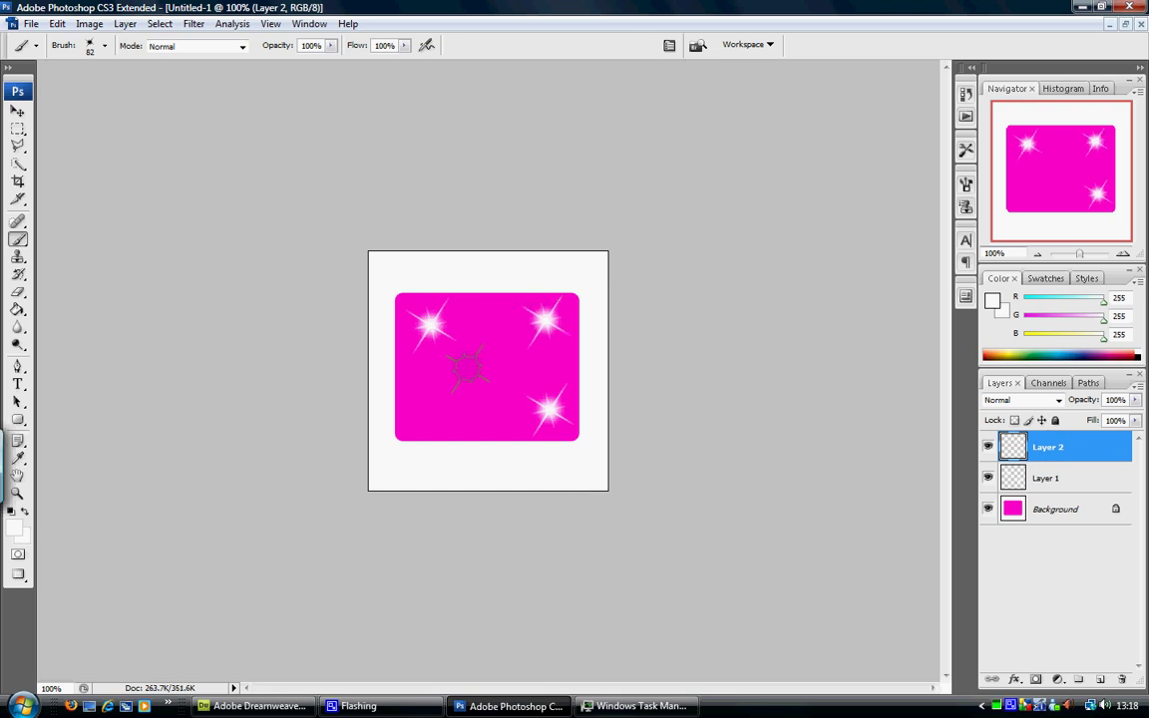
pyautogui.click(478, 372)
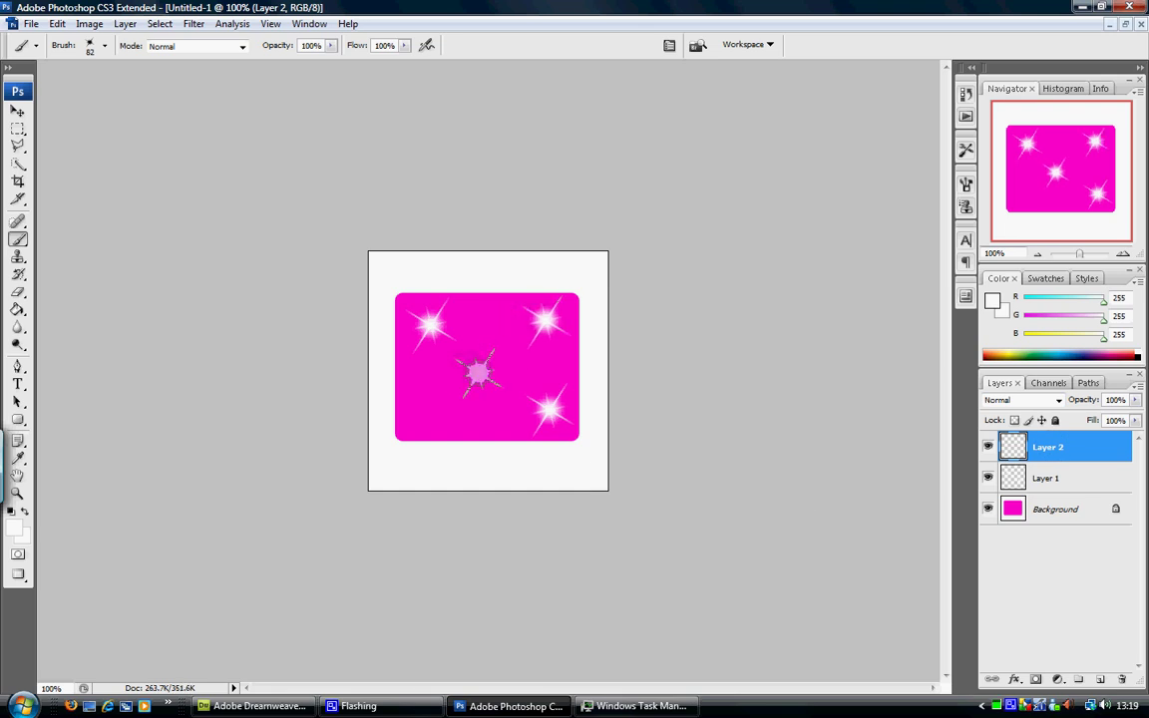
pyautogui.click(423, 417)
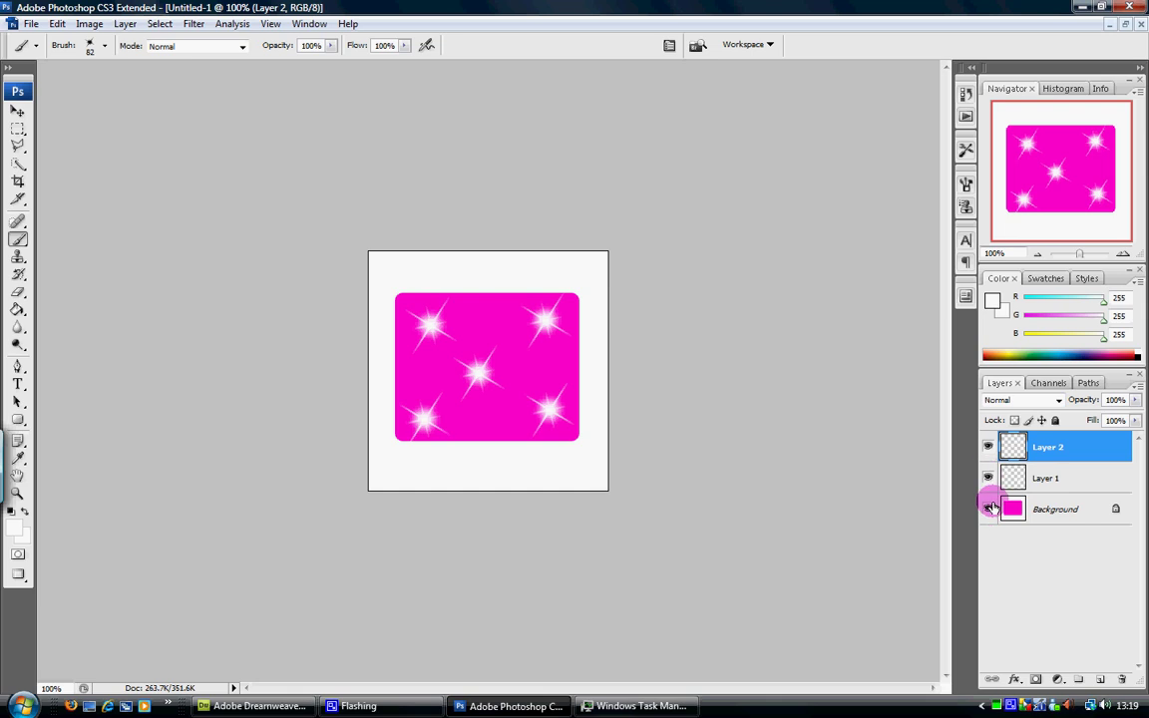
# Hide and re-show both sparkle layers to check their sparkles.
pyautogui.click(988, 447)
pyautogui.click(988, 479)
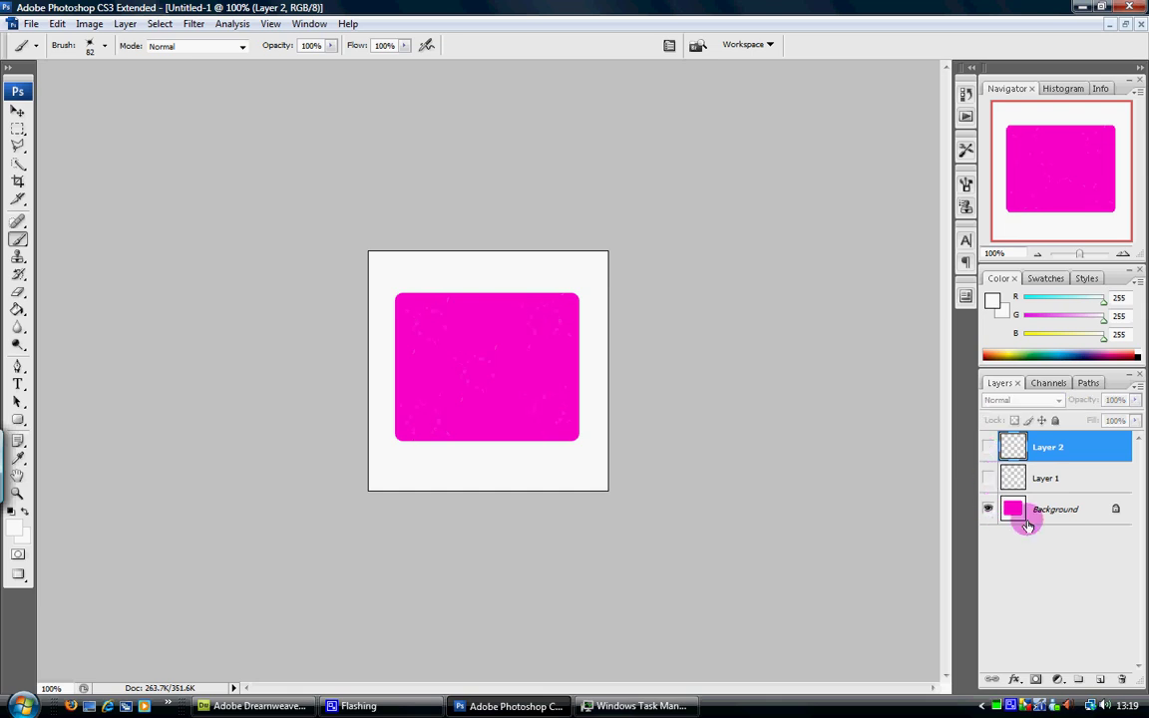
pyautogui.click(988, 478)
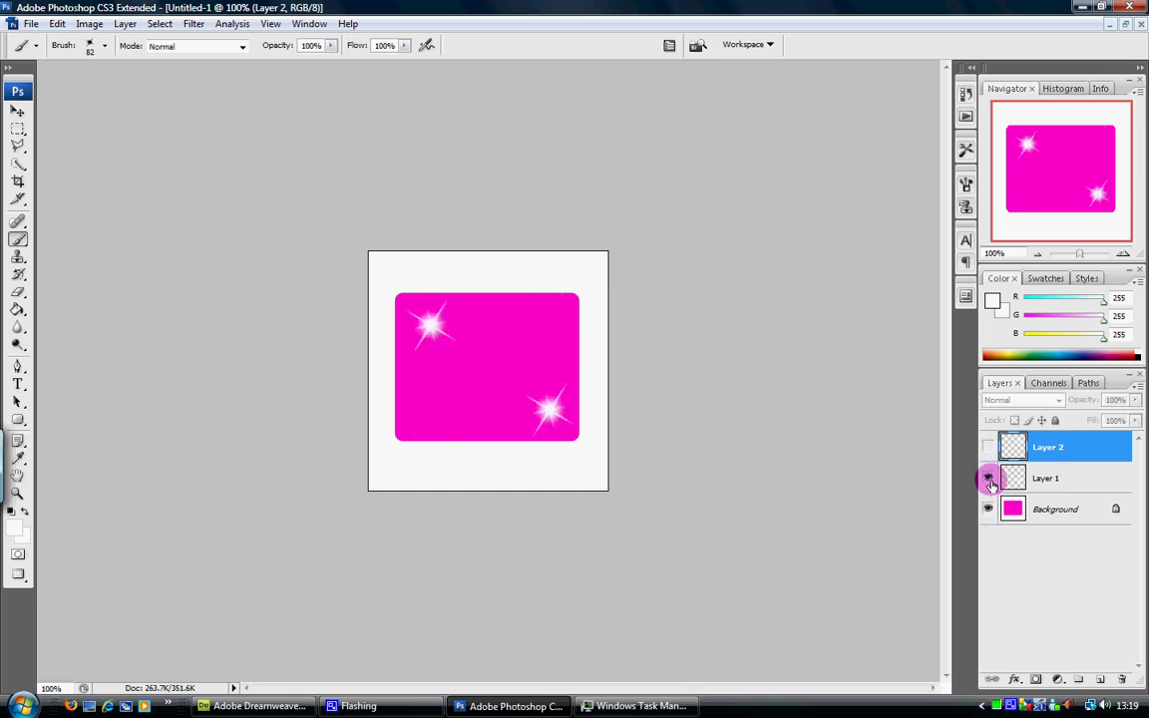
pyautogui.click(987, 448)
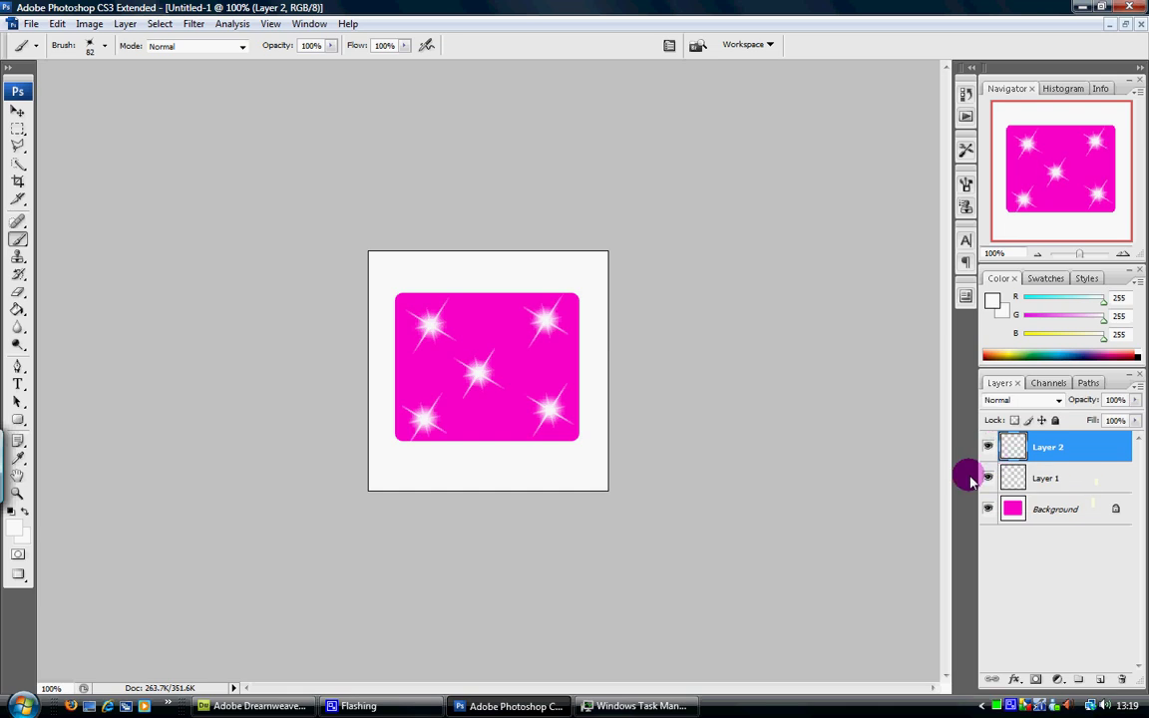
# Show the Animation panel and duplicate the frame until there are three identical frames.
pyautogui.click(328, 31)
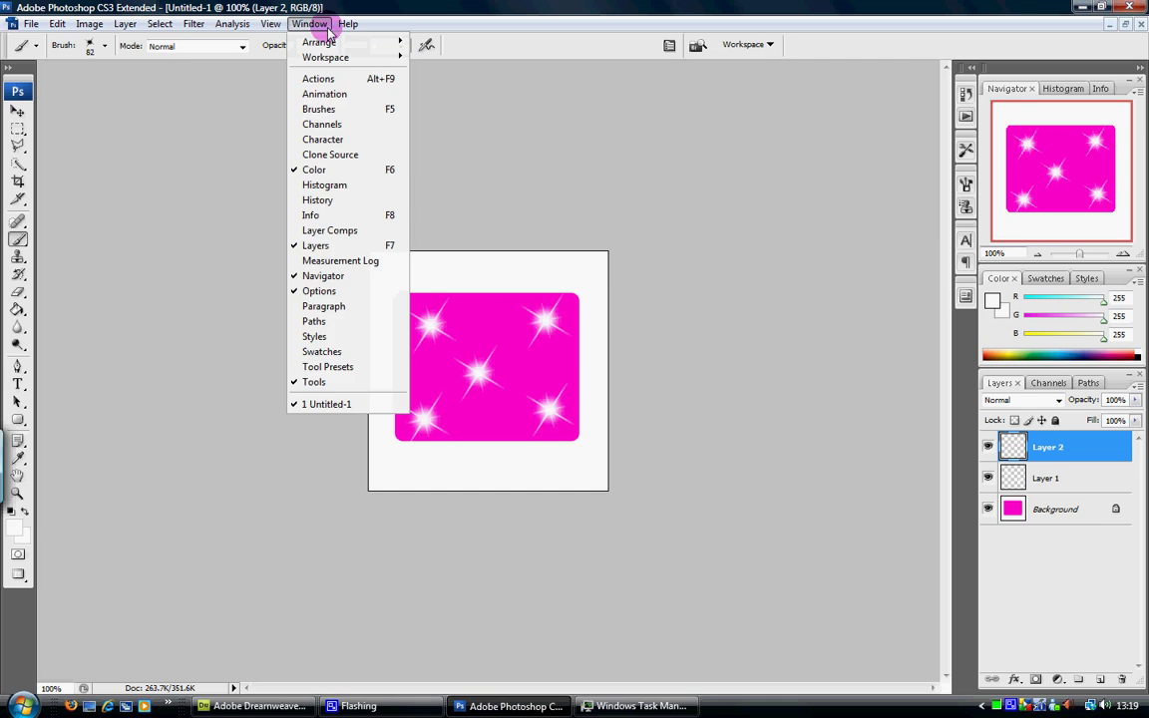
pyautogui.click(378, 96)
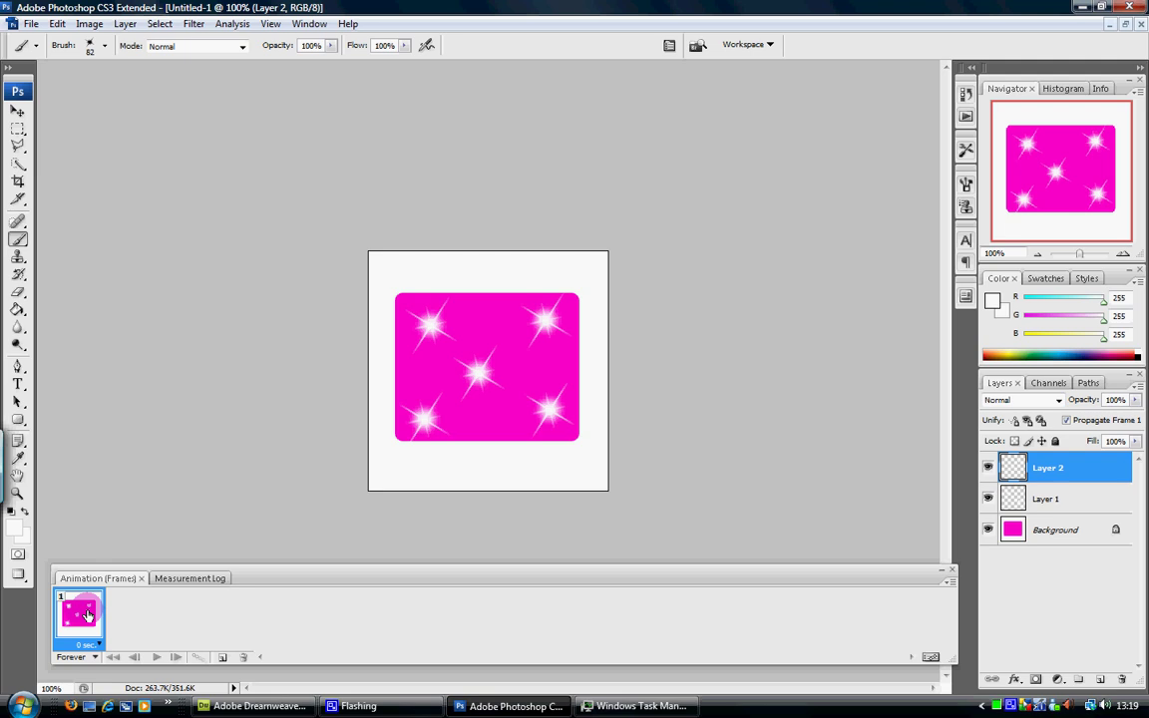
pyautogui.click(225, 657)
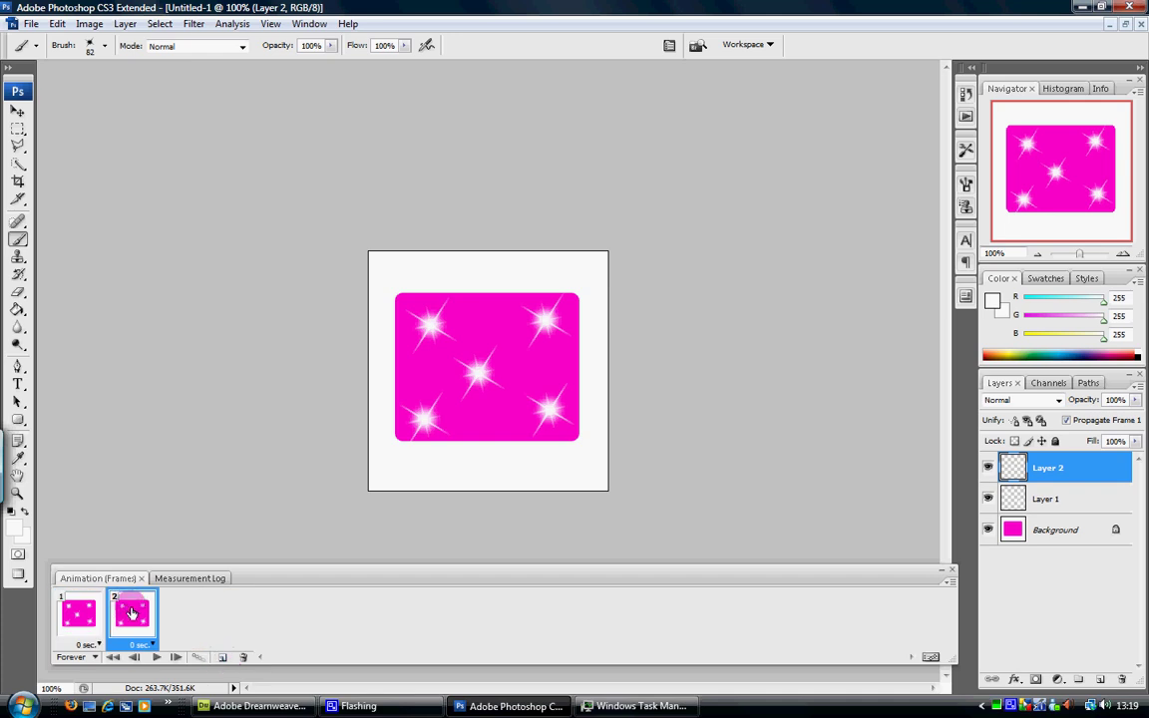
pyautogui.moveTo(130, 613); pyautogui.dragTo(225, 660)
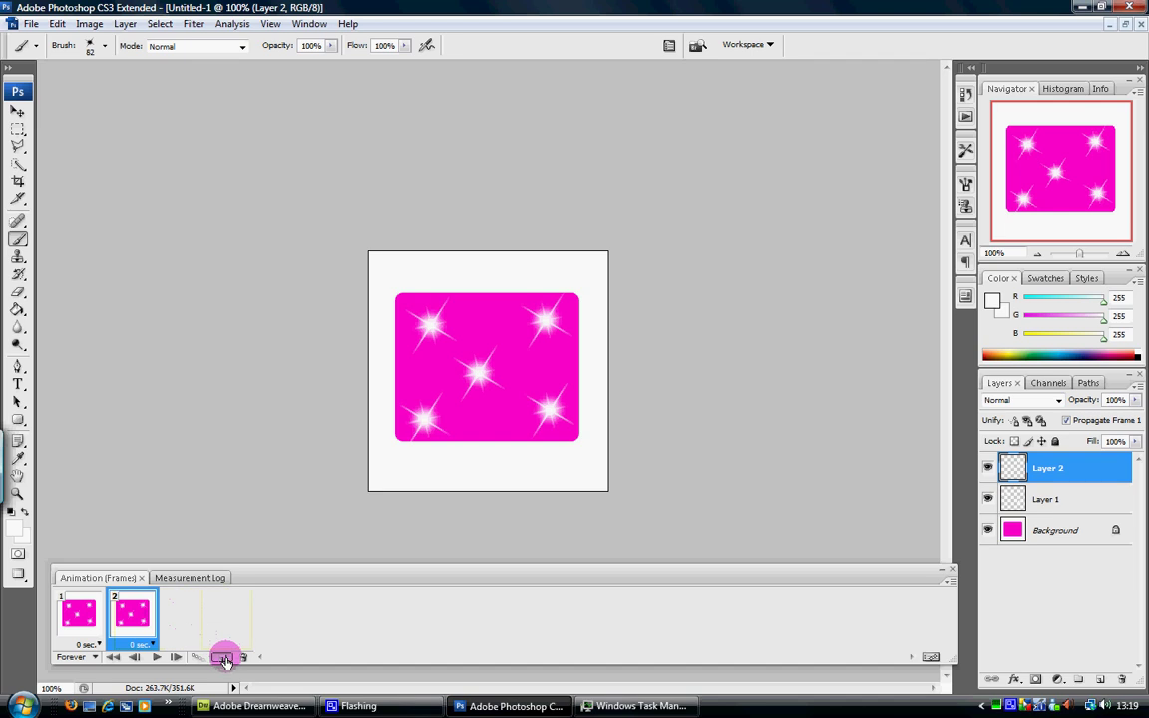
pyautogui.moveTo(225, 657); pyautogui.dragTo(225, 656)
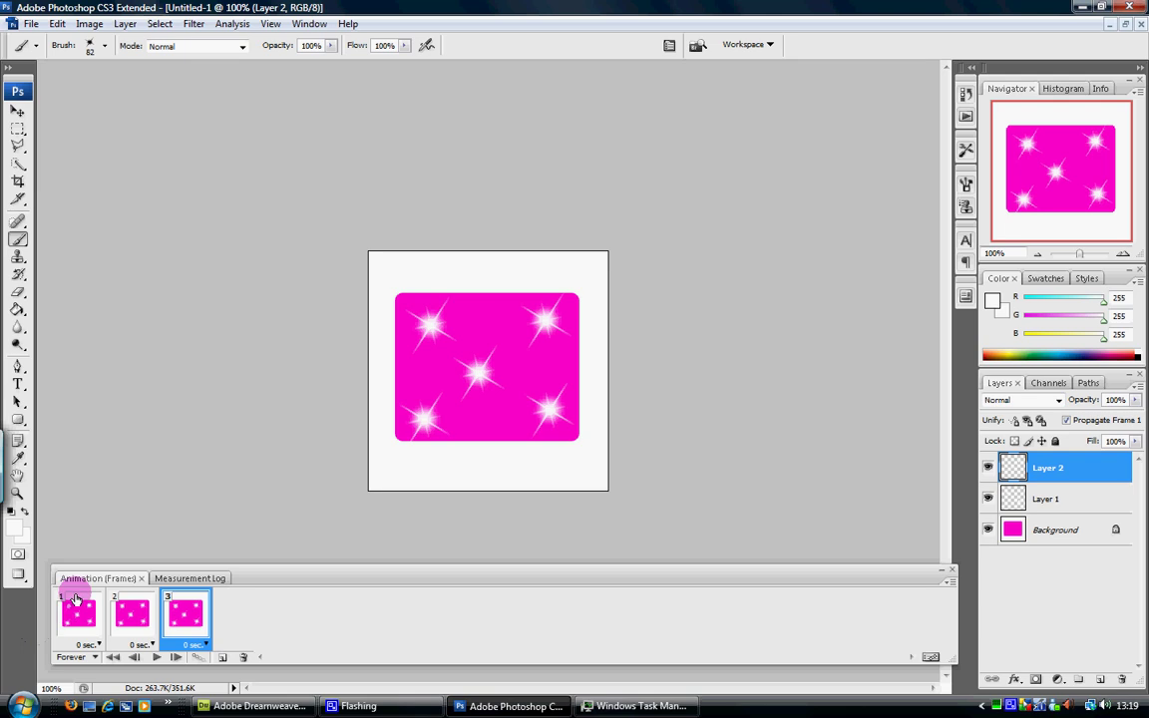
# Make frame 1 hide both sparkle layers, frame 2 show Layer 1, frame 3 show Layer 2.
pyautogui.click(77, 619)
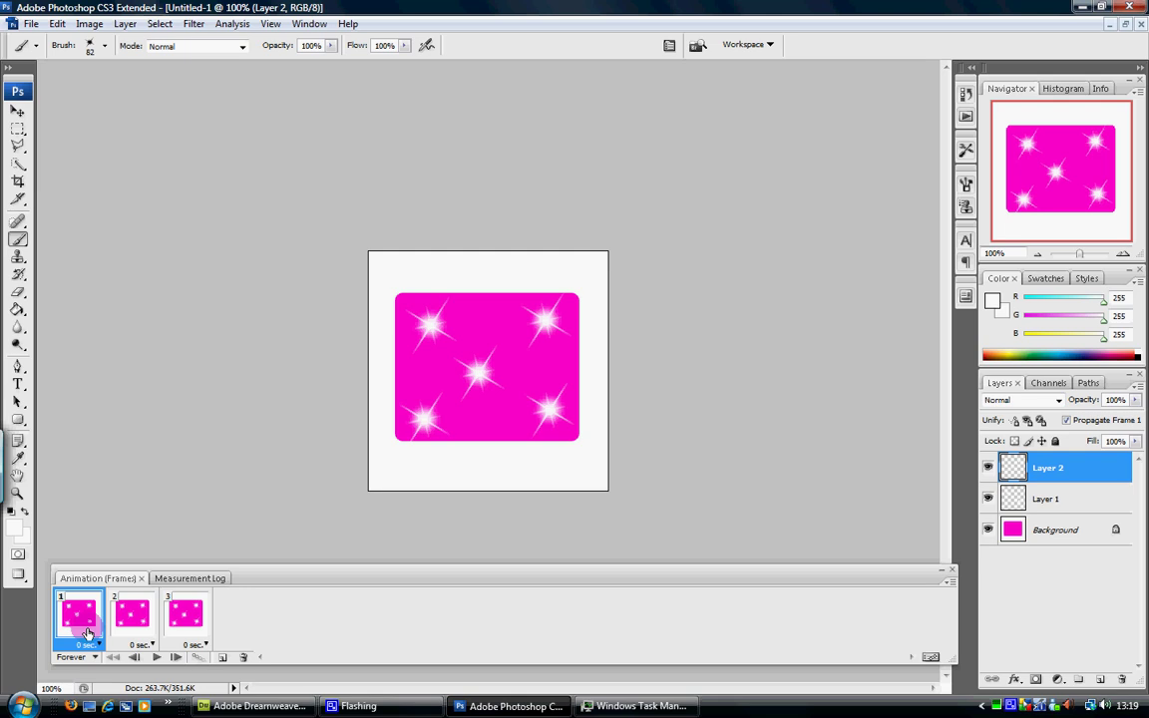
pyautogui.click(987, 466)
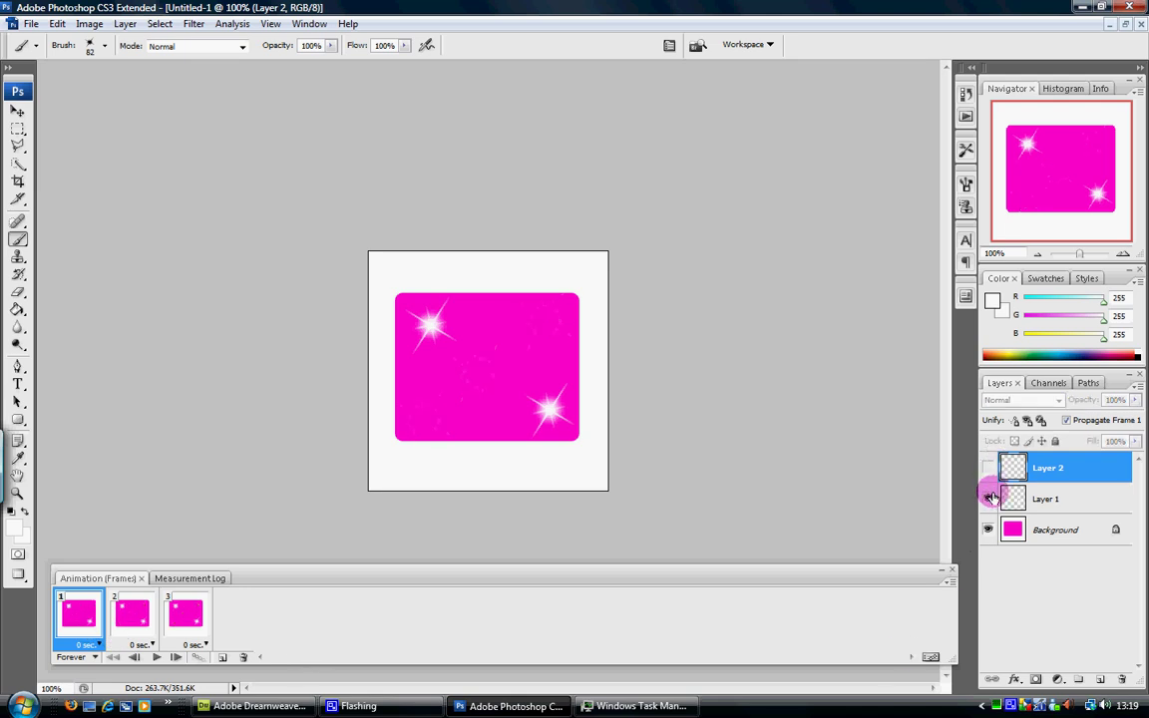
pyautogui.click(988, 497)
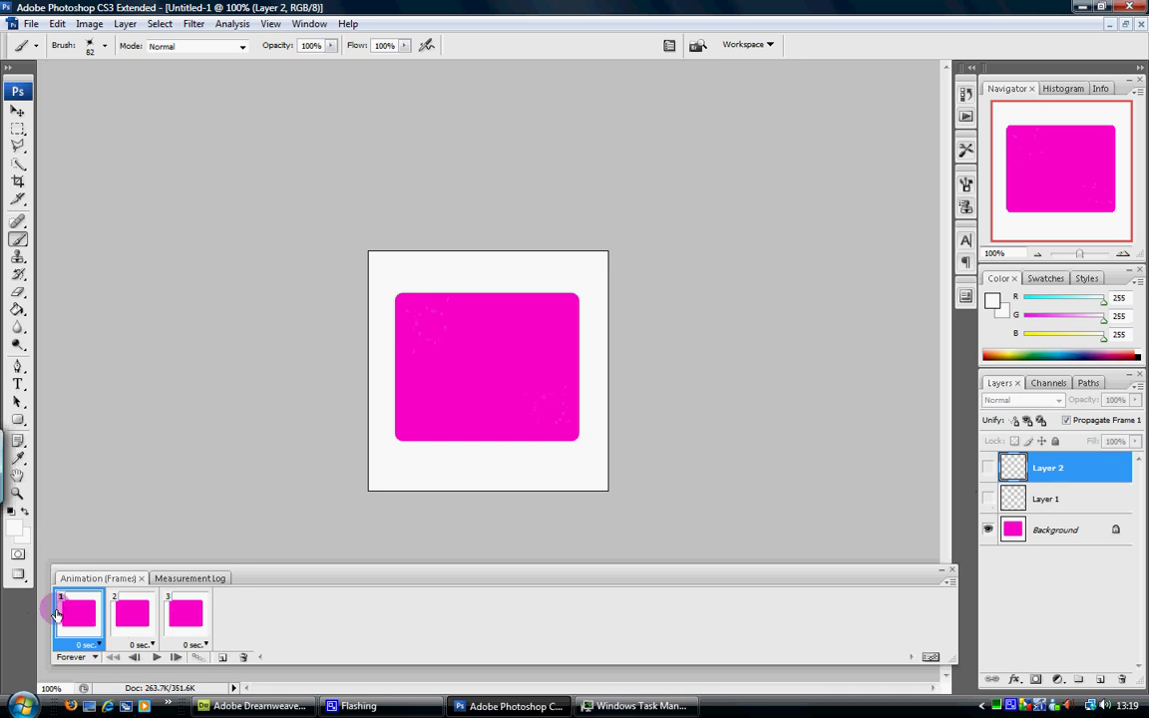
pyautogui.click(139, 613)
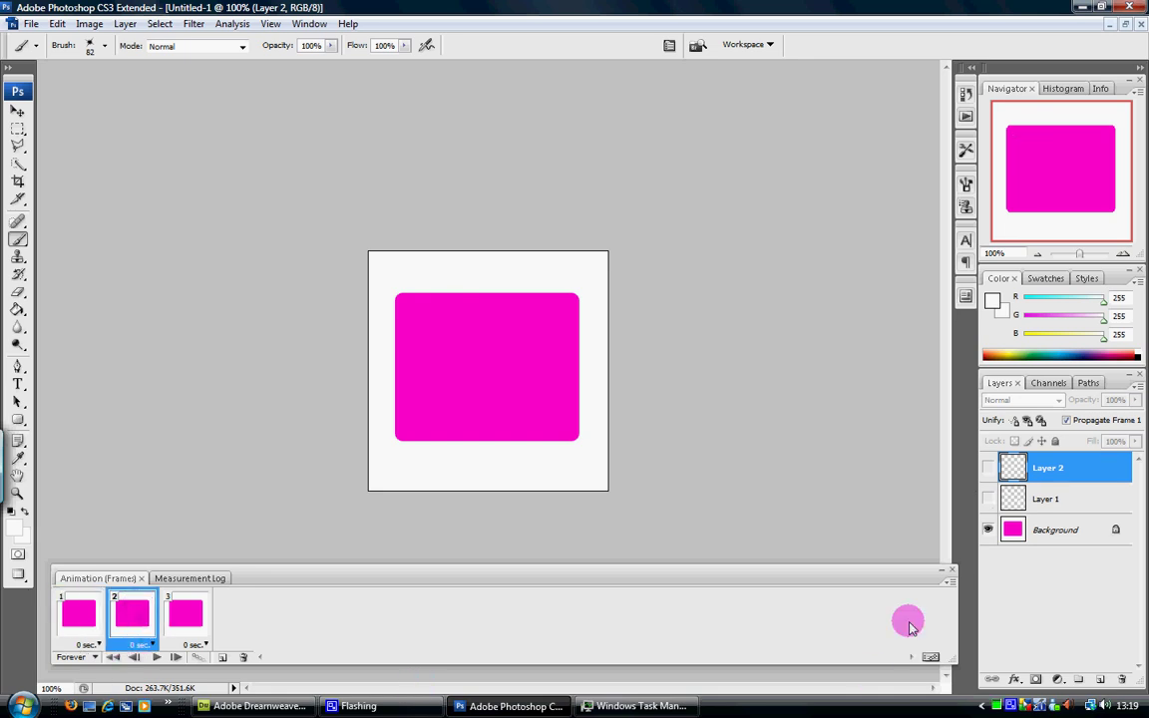
pyautogui.click(989, 500)
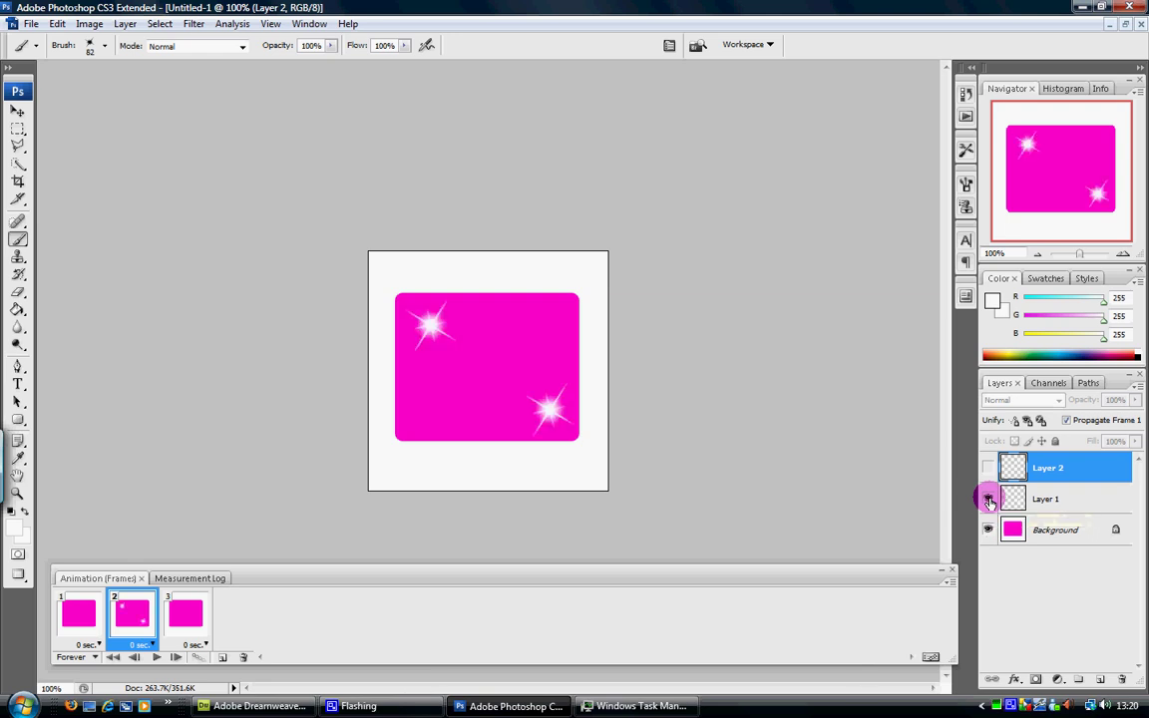
pyautogui.click(192, 619)
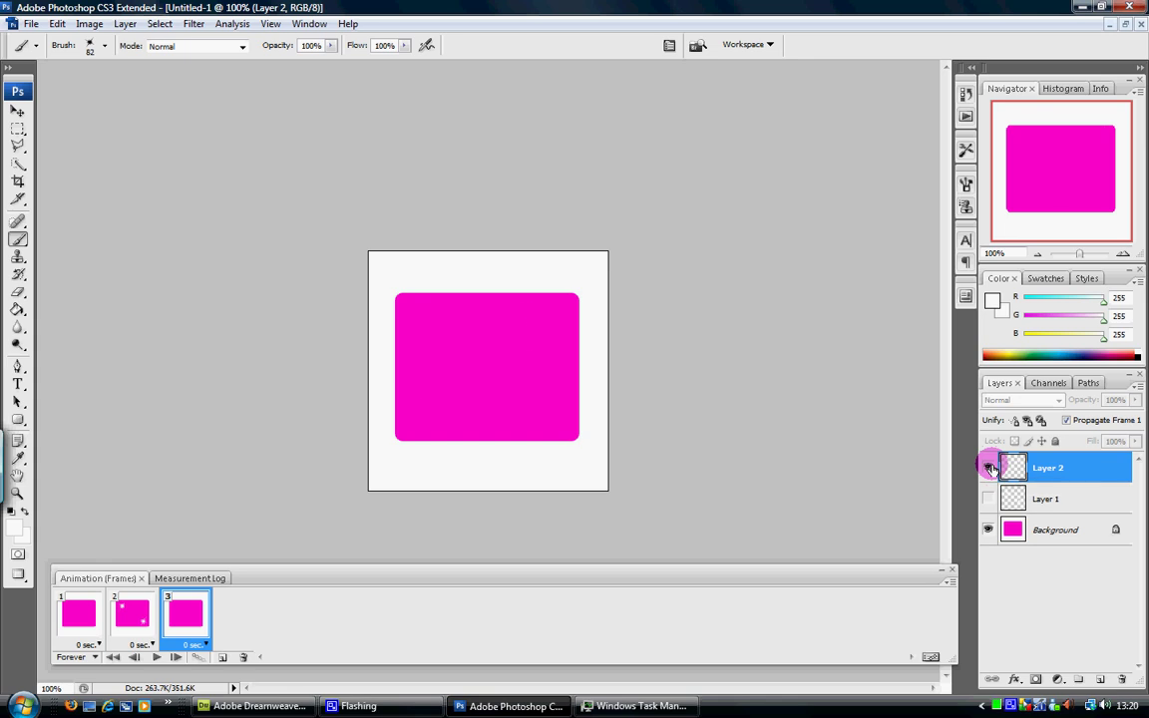
pyautogui.click(988, 468)
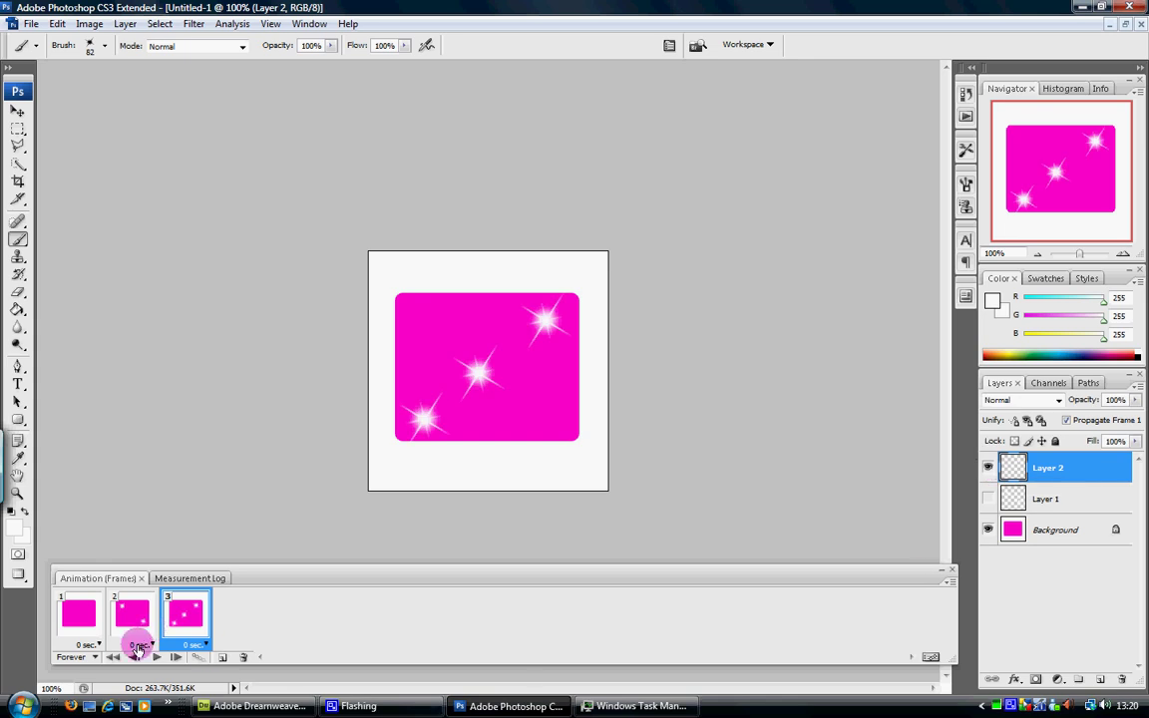
# Set the animation to loop Forever, then play and stop the preview.
pyautogui.click(93, 658)
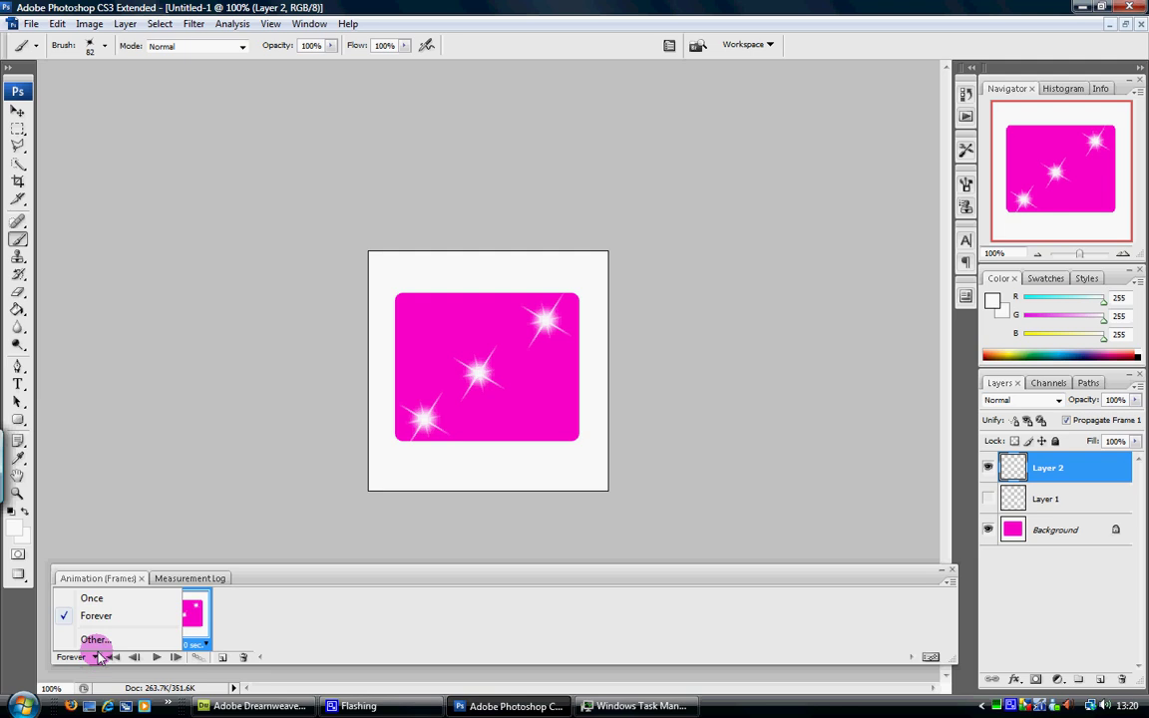
pyautogui.click(109, 615)
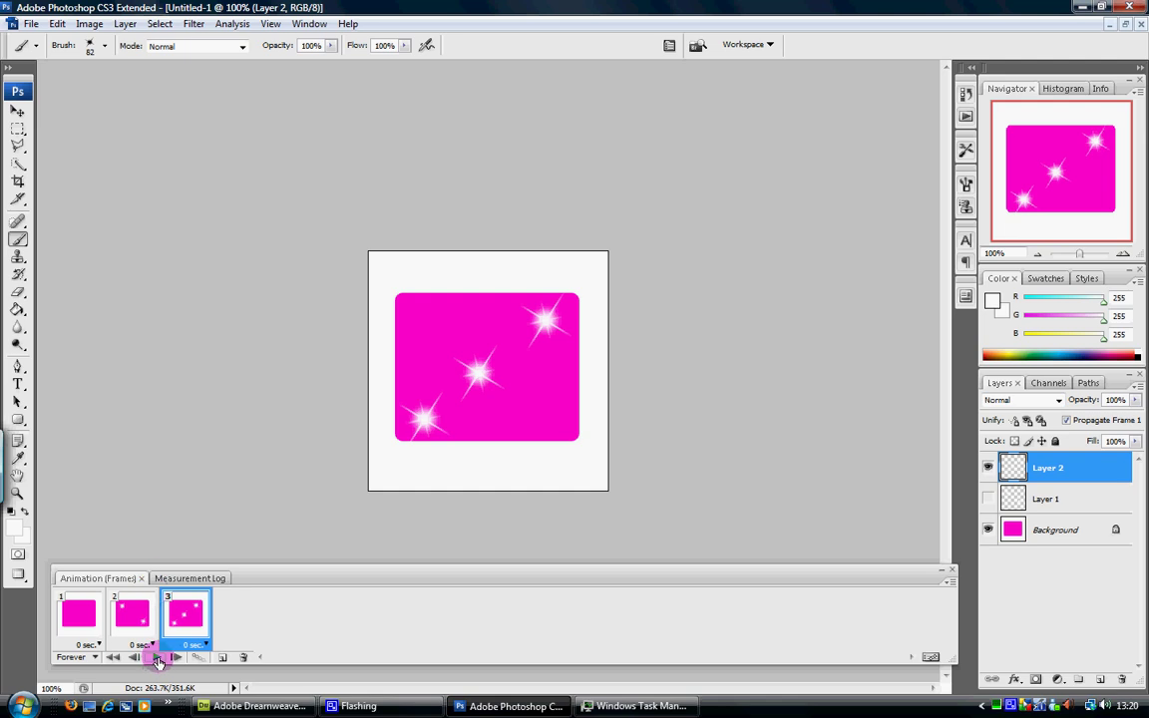
pyautogui.click(158, 660)
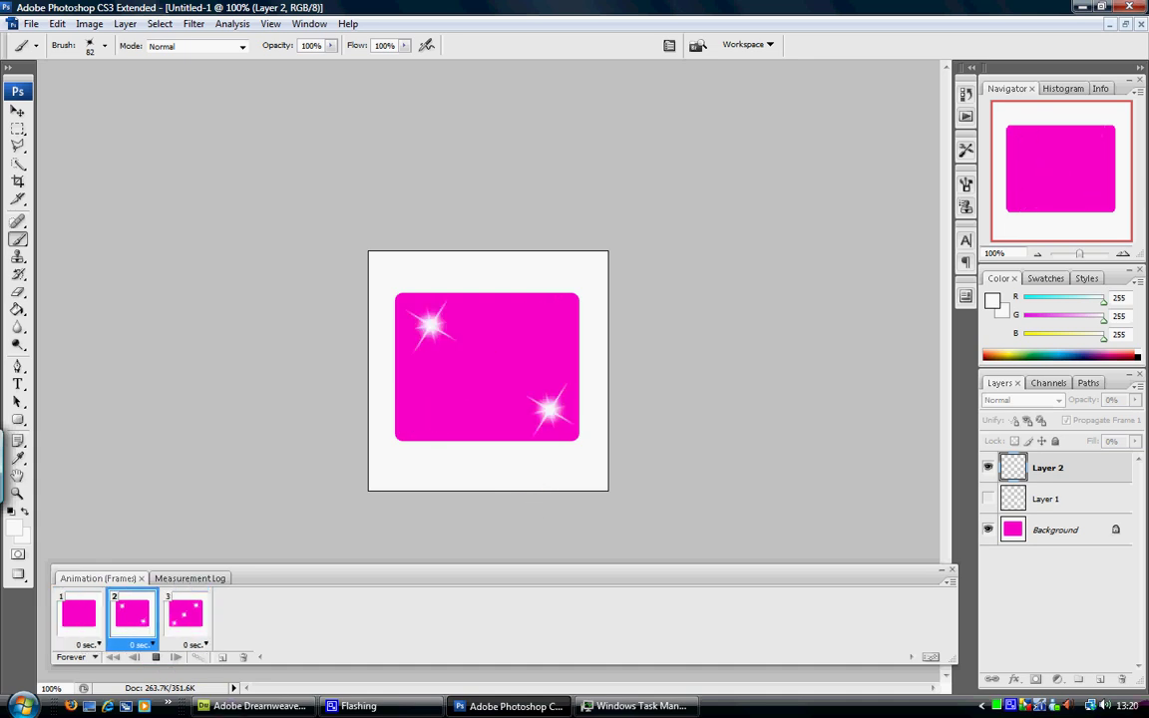
pyautogui.click(157, 657)
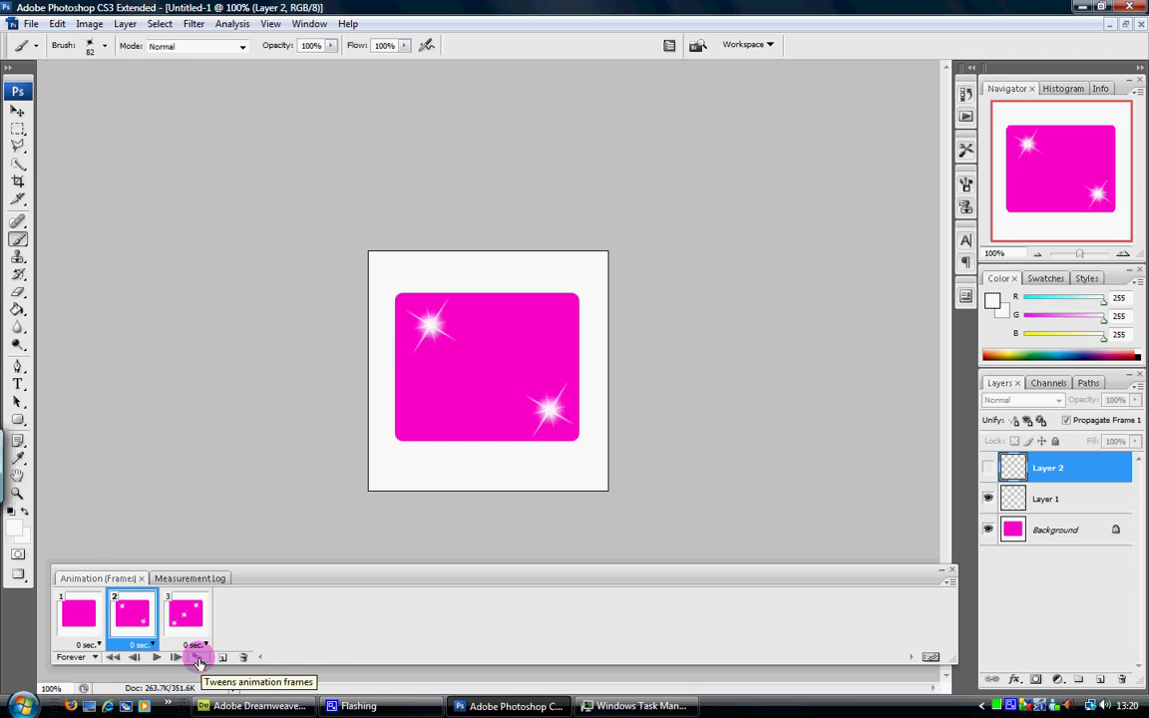
# Tween frame 2 with the previous frame, adding 5 in-between frames.
pyautogui.click(198, 661)
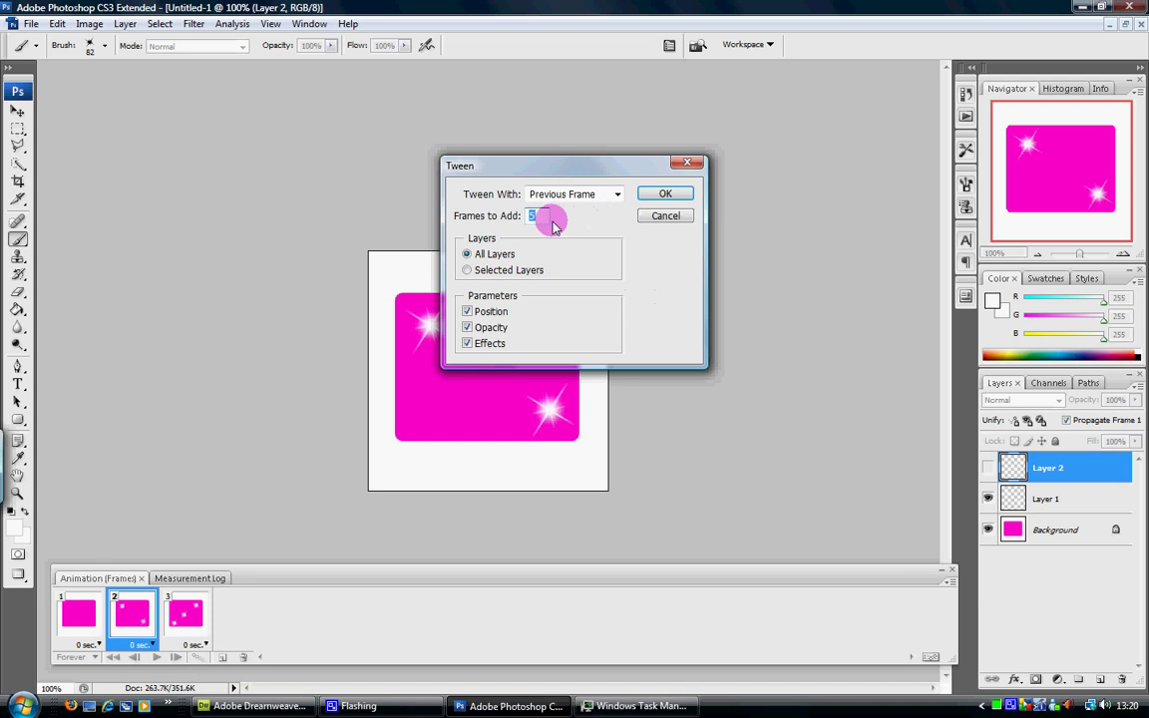
pyautogui.click(663, 194)
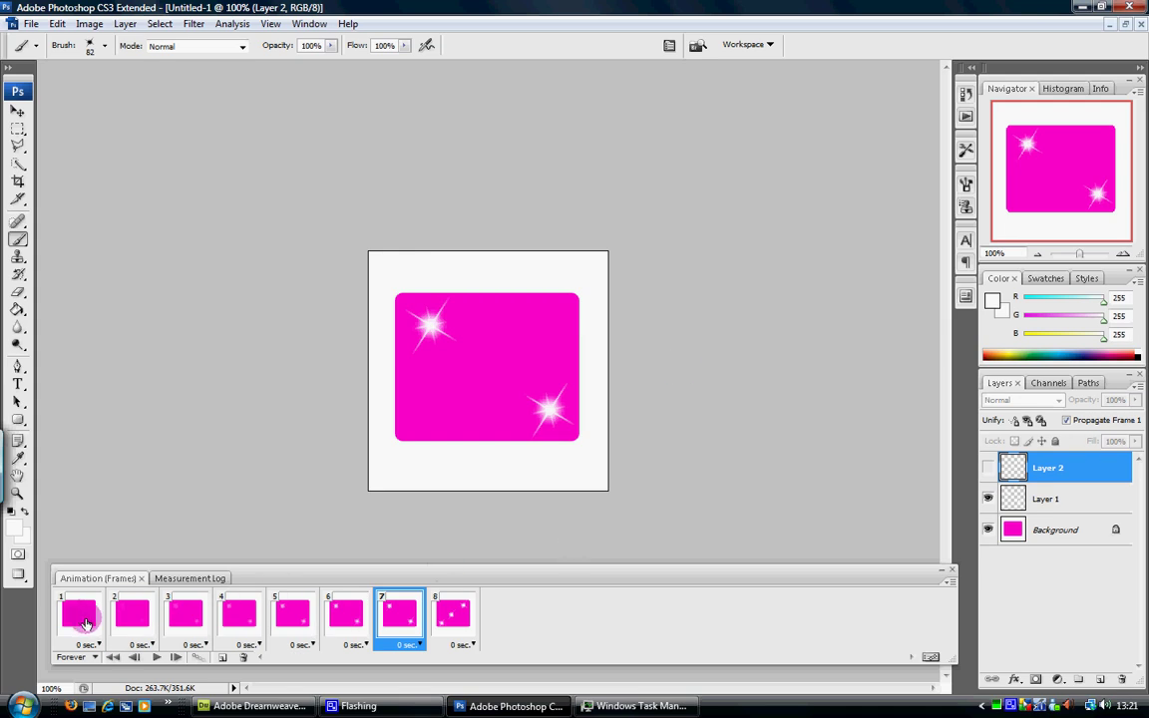
pyautogui.click(80, 619)
# Step through frames 2 to 8 to check the fading sparkles, ending on frame 8.
pyautogui.click(134, 632)
pyautogui.click(187, 618)
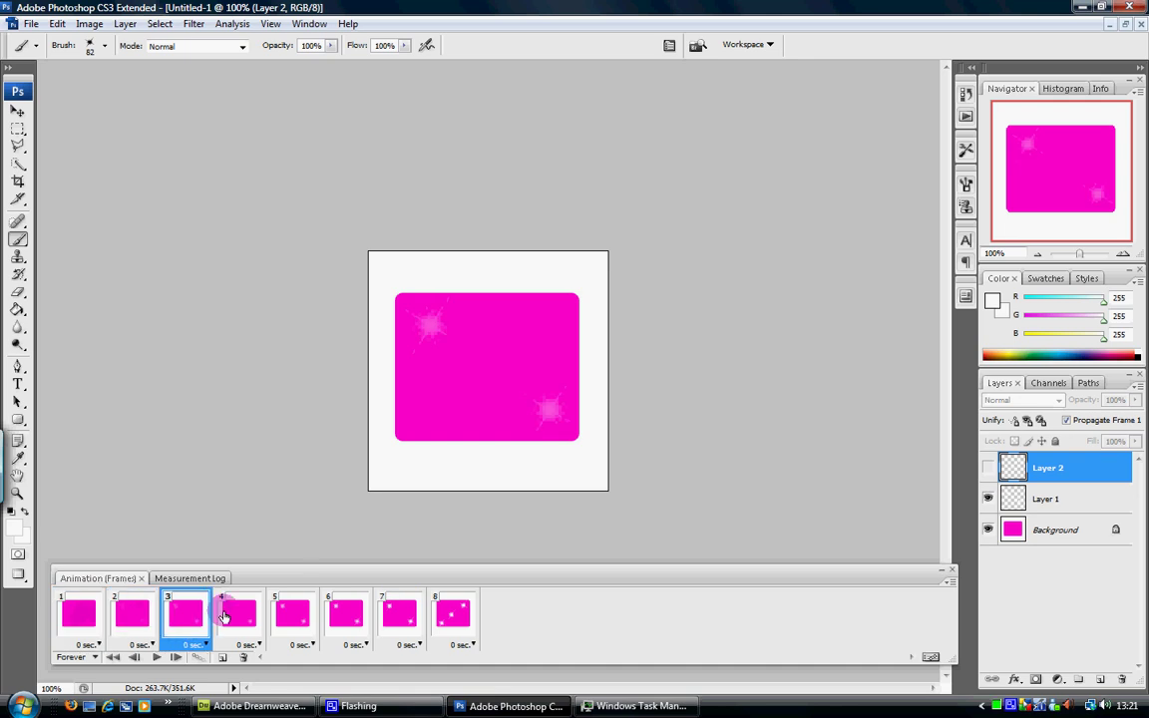
pyautogui.click(242, 618)
pyautogui.click(299, 619)
pyautogui.click(349, 614)
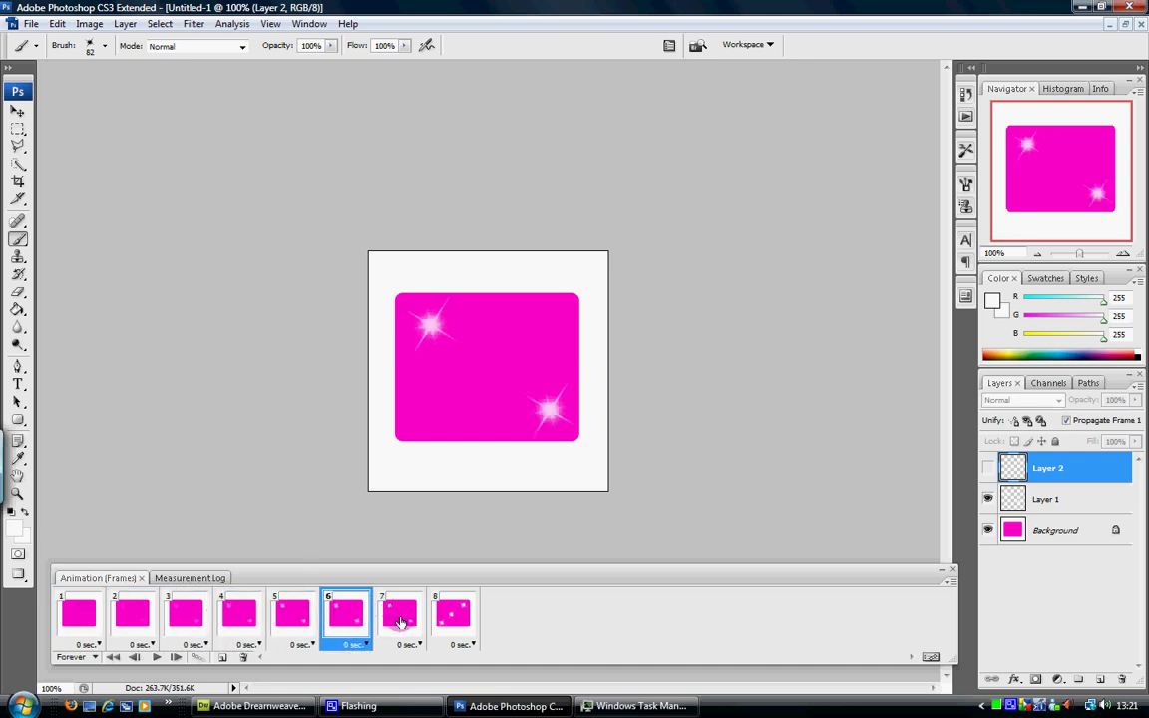
pyautogui.click(400, 616)
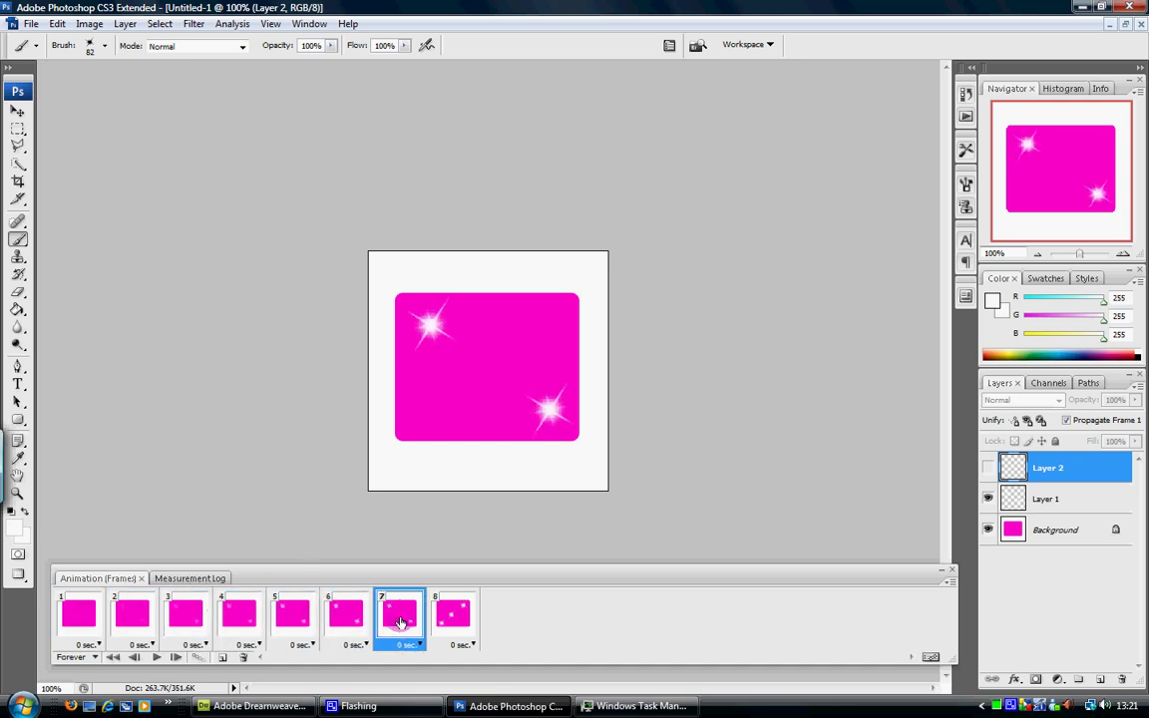
pyautogui.click(451, 618)
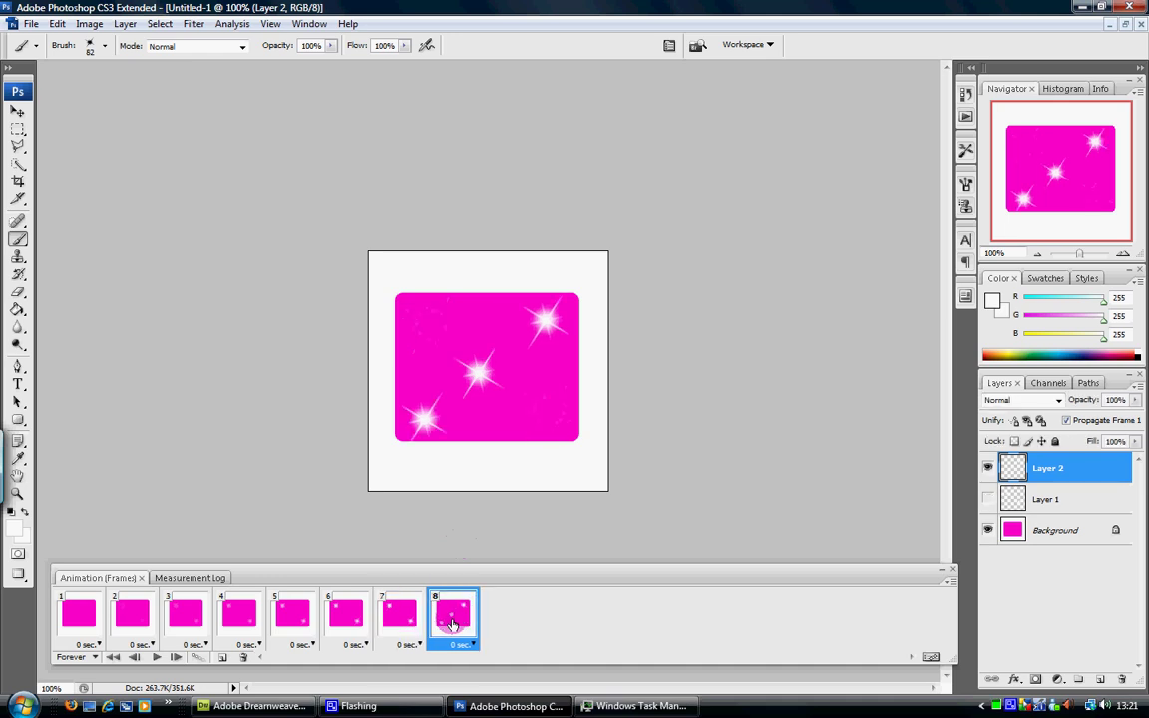
pyautogui.hotkey('ctrl', 'z')
pyautogui.click(454, 619)
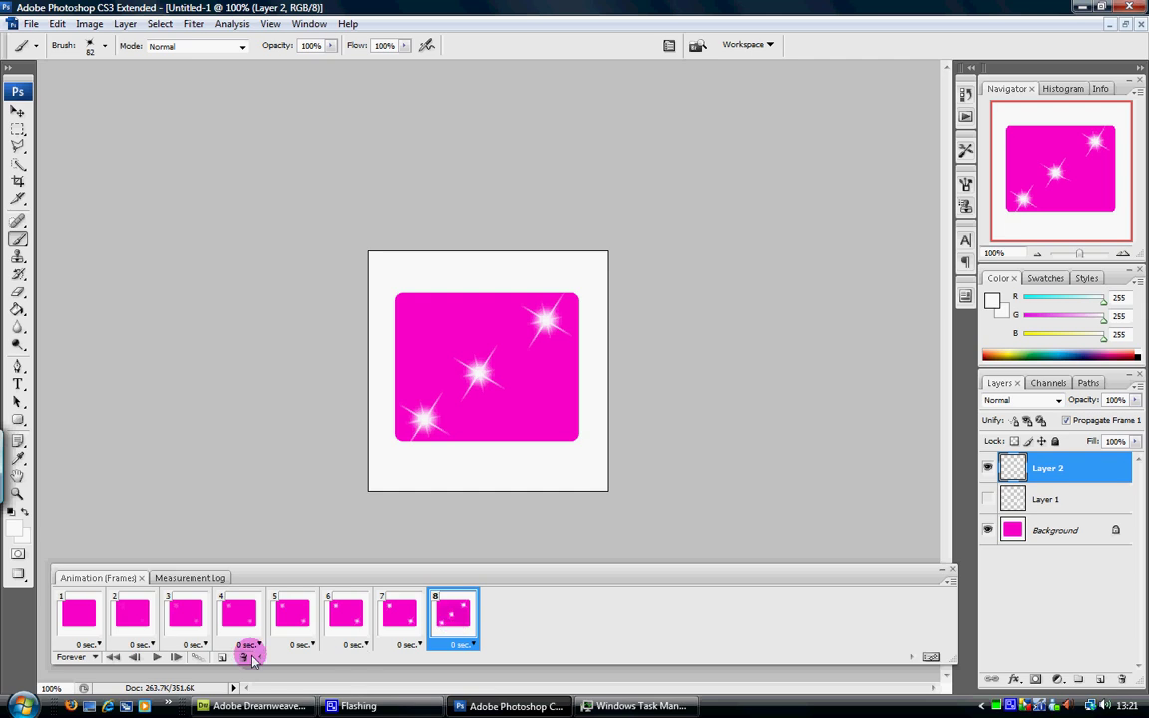
# Tween 5 frames from frame 8 using Previous Frame, then review new frames 9–12.
pyautogui.click(197, 660)
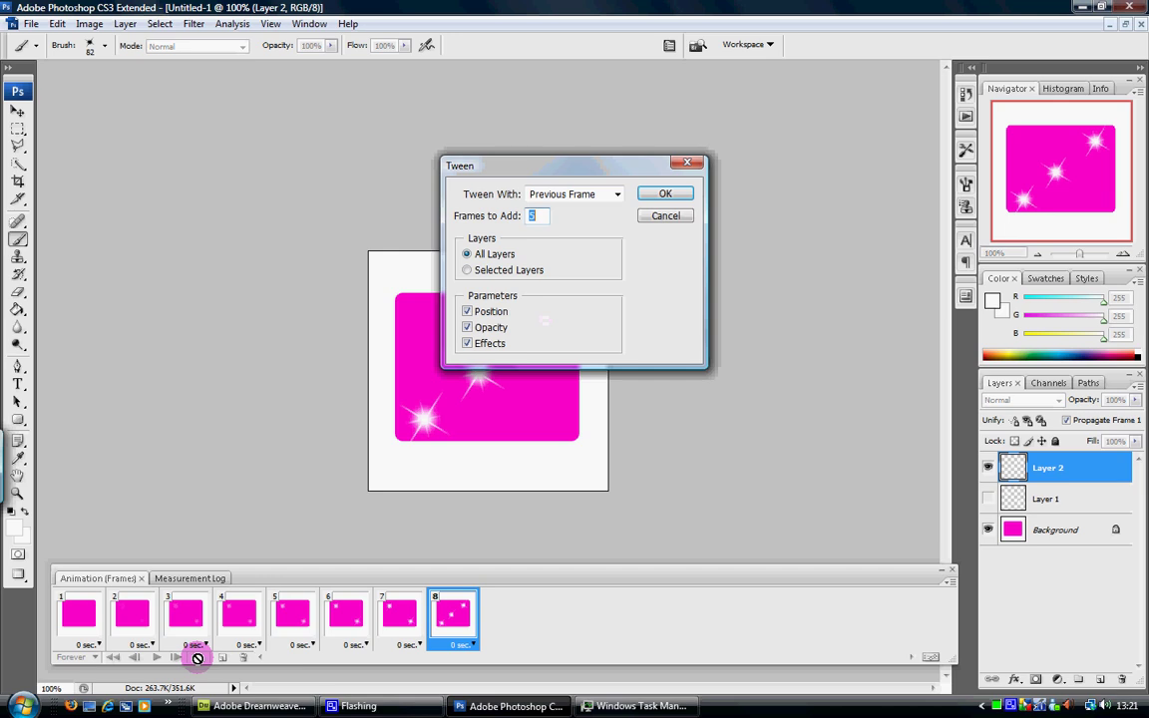
pyautogui.click(666, 194)
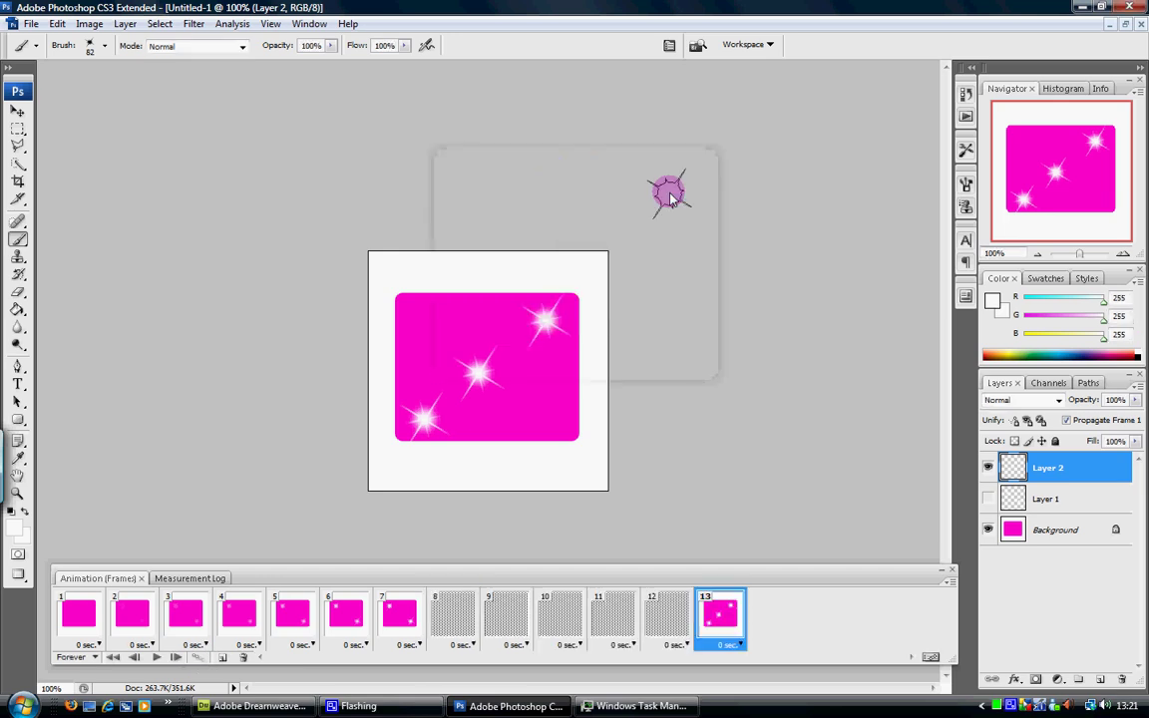
pyautogui.click(447, 613)
pyautogui.click(507, 614)
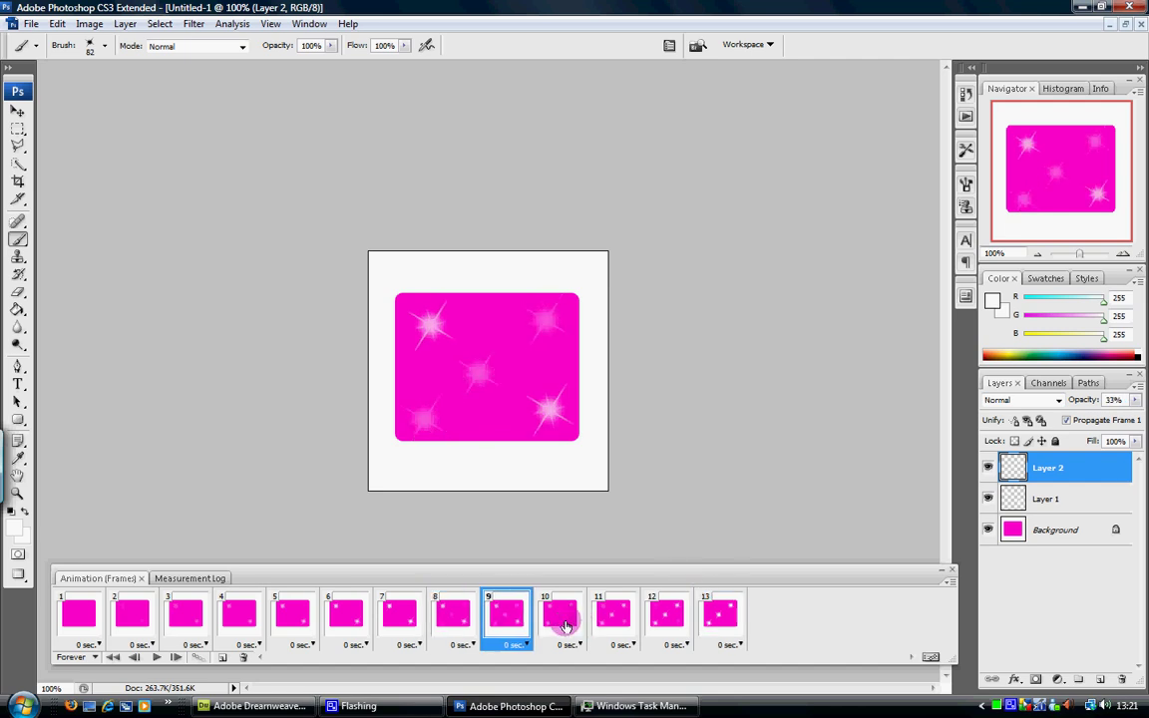
pyautogui.click(562, 618)
pyautogui.click(612, 619)
pyautogui.click(658, 626)
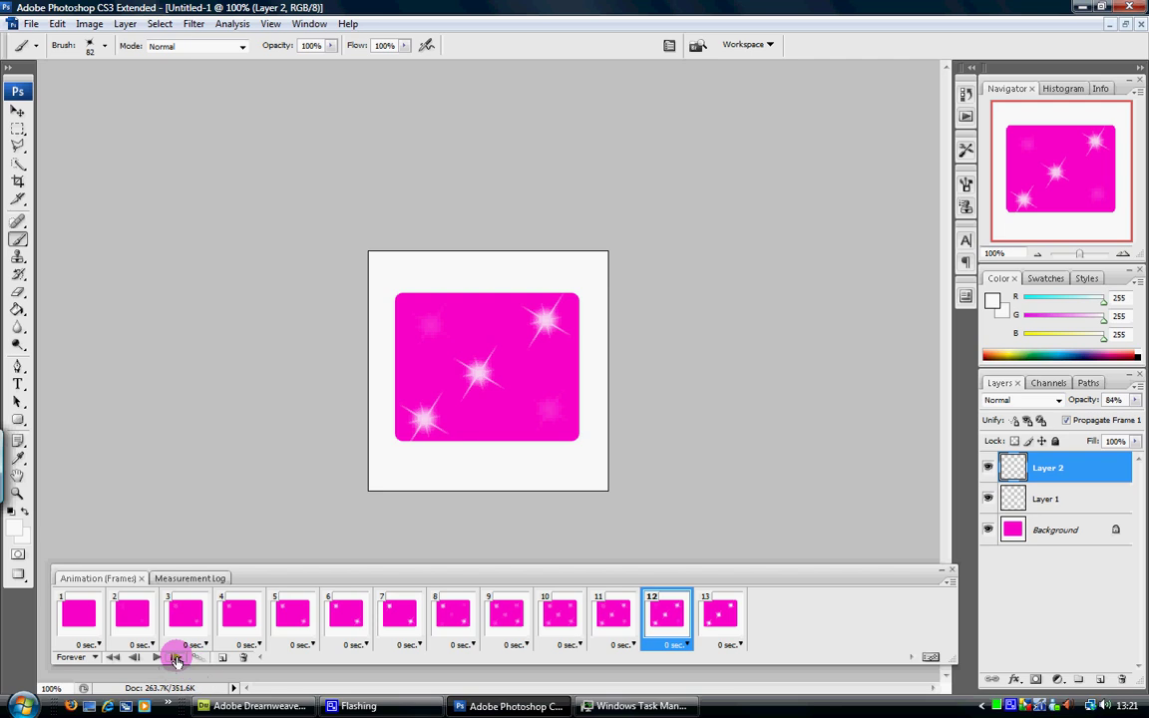
# Preview the whole 13-frame sparkle animation once, then stop playback.
pyautogui.click(98, 646)
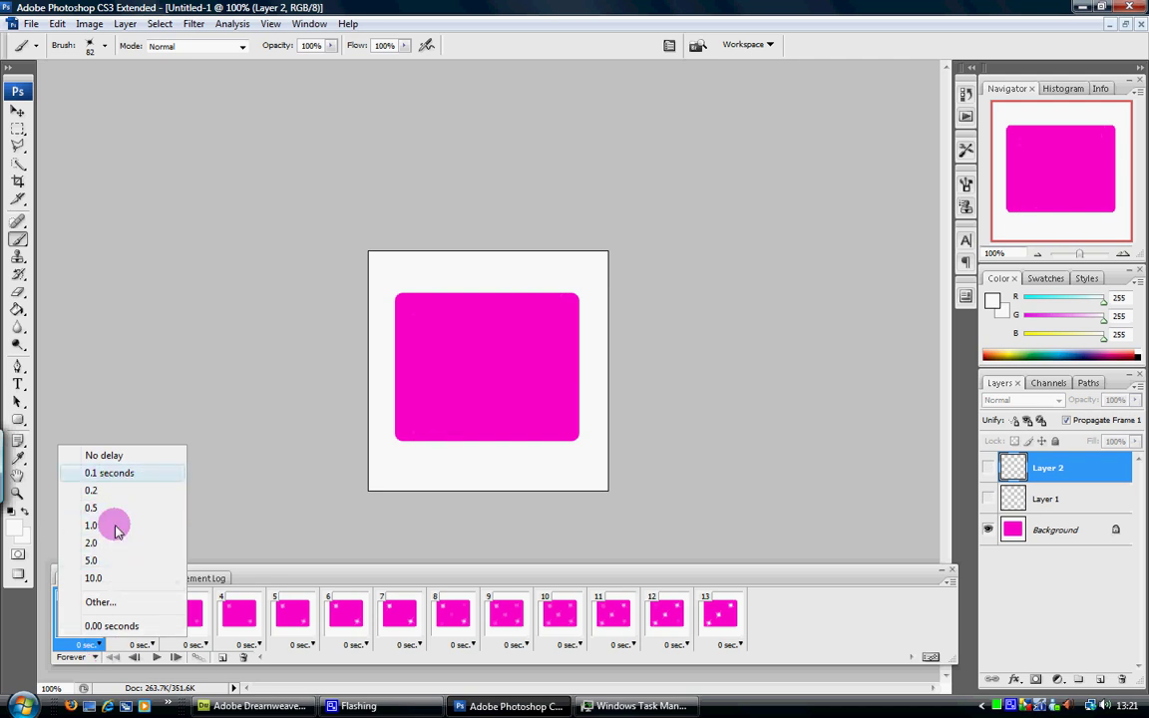
pyautogui.click(154, 658)
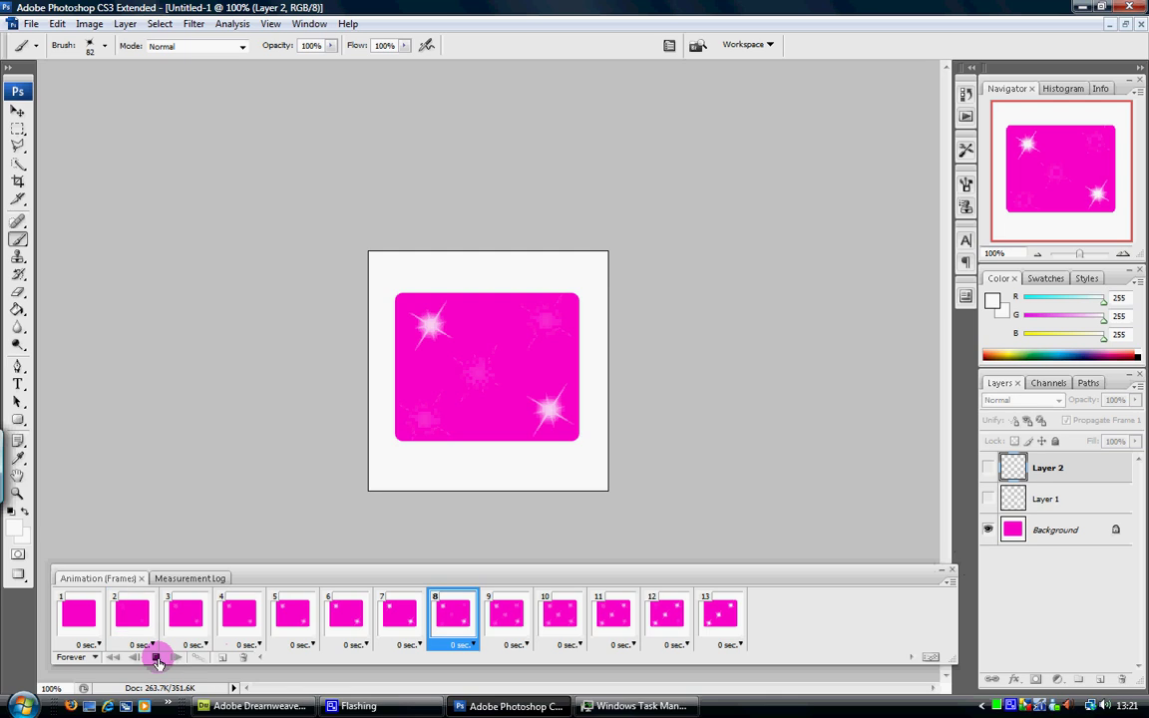
pyautogui.click(156, 657)
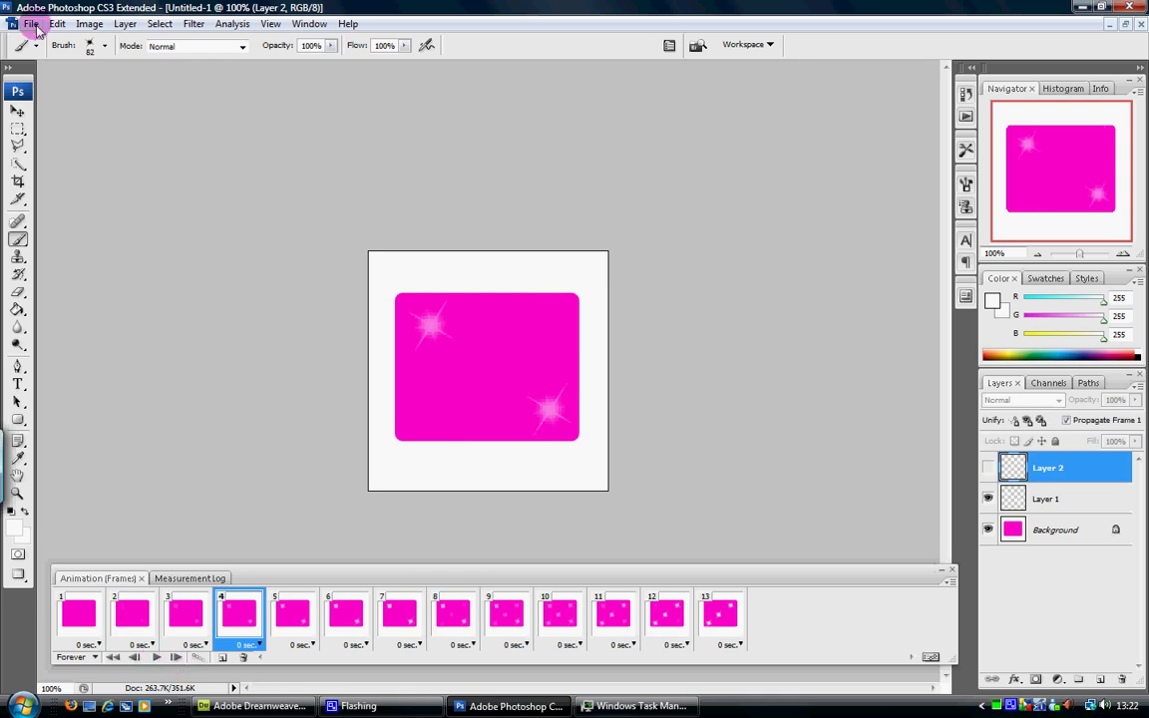
# Open File > Save for Web & Devices to see 4-Up GIF previews of the animation.
pyautogui.click(35, 26)
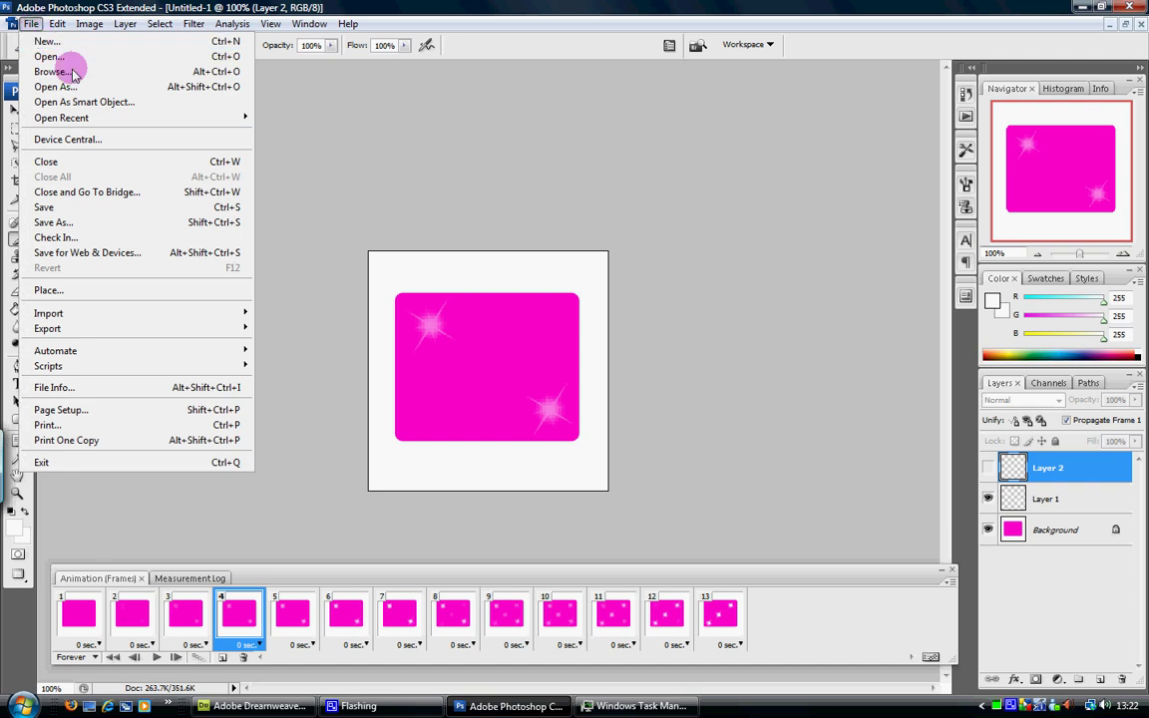
pyautogui.click(153, 258)
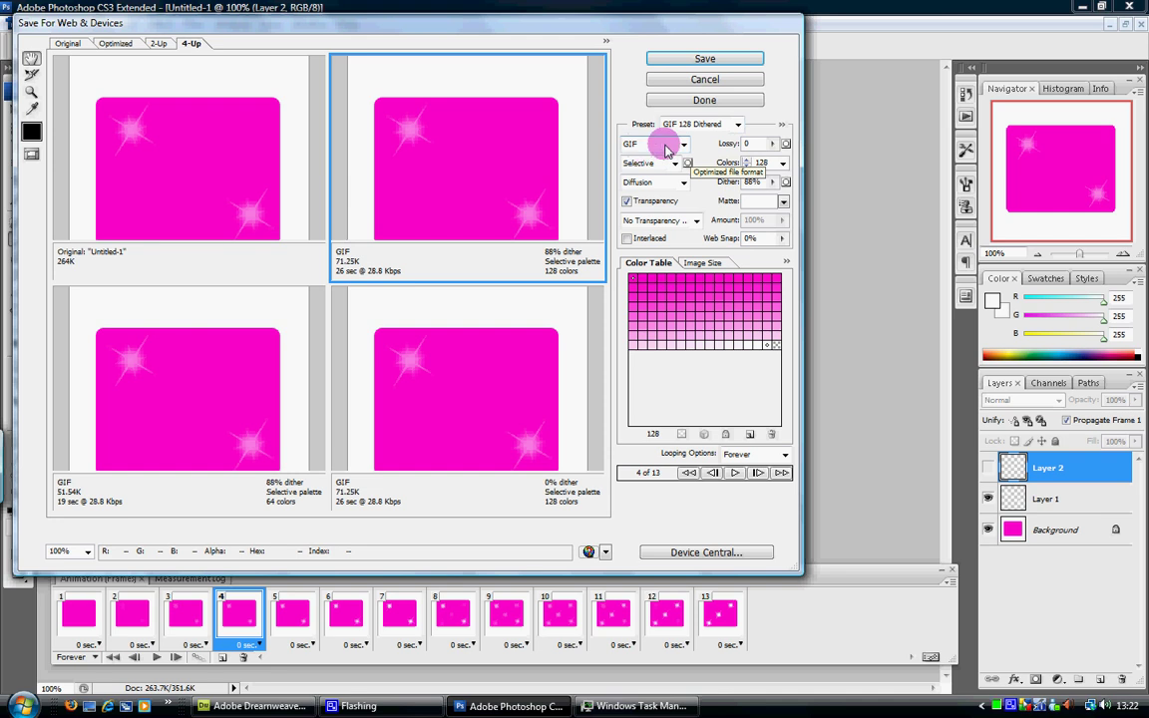
# Save the optimized GIF as 'my test glitter' in the tutorial images folder.
pyautogui.click(704, 59)
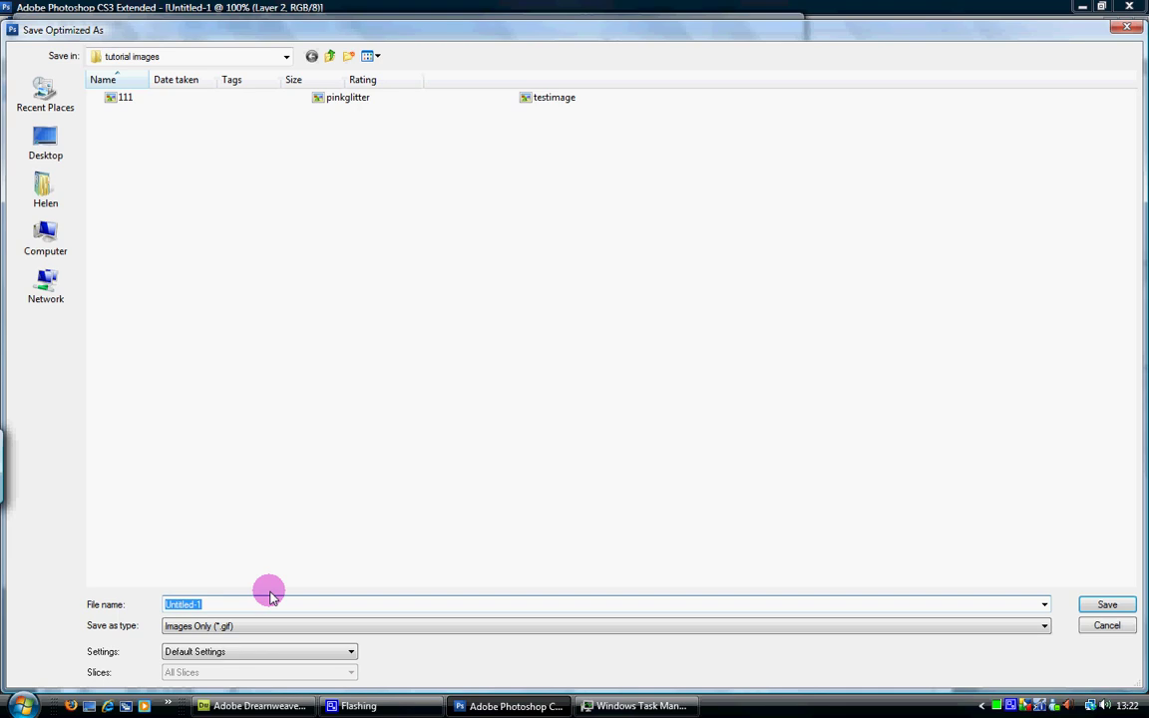
pyautogui.write('my')
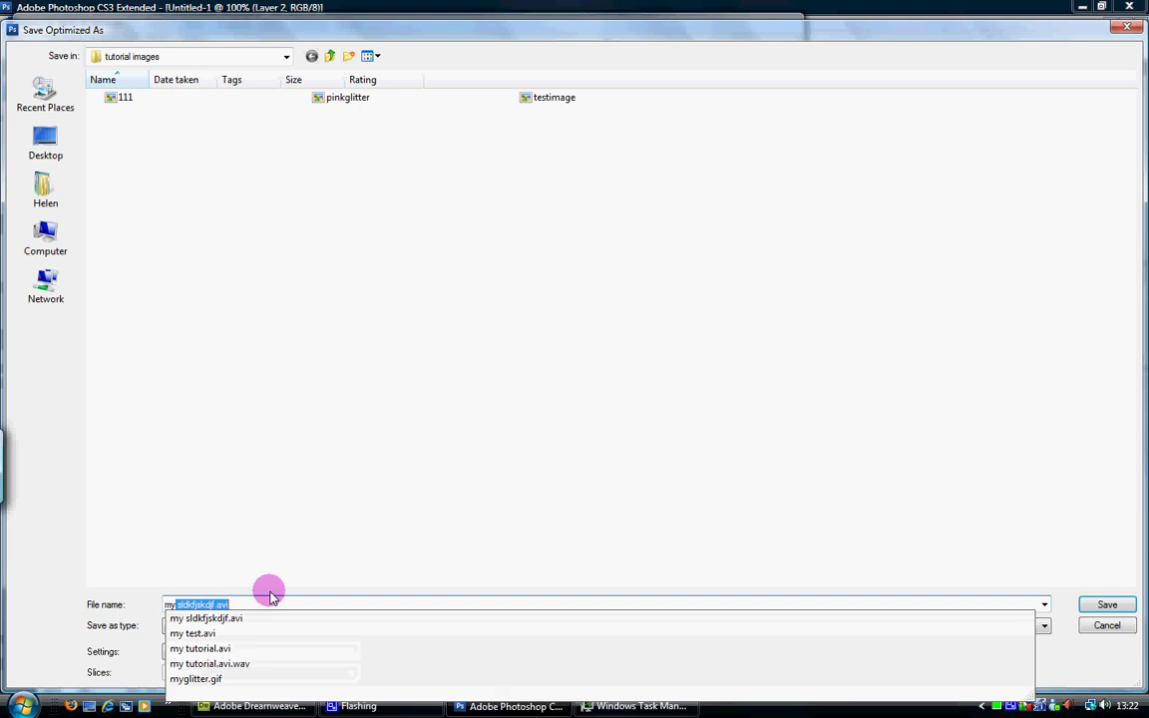
pyautogui.write(' test gli')
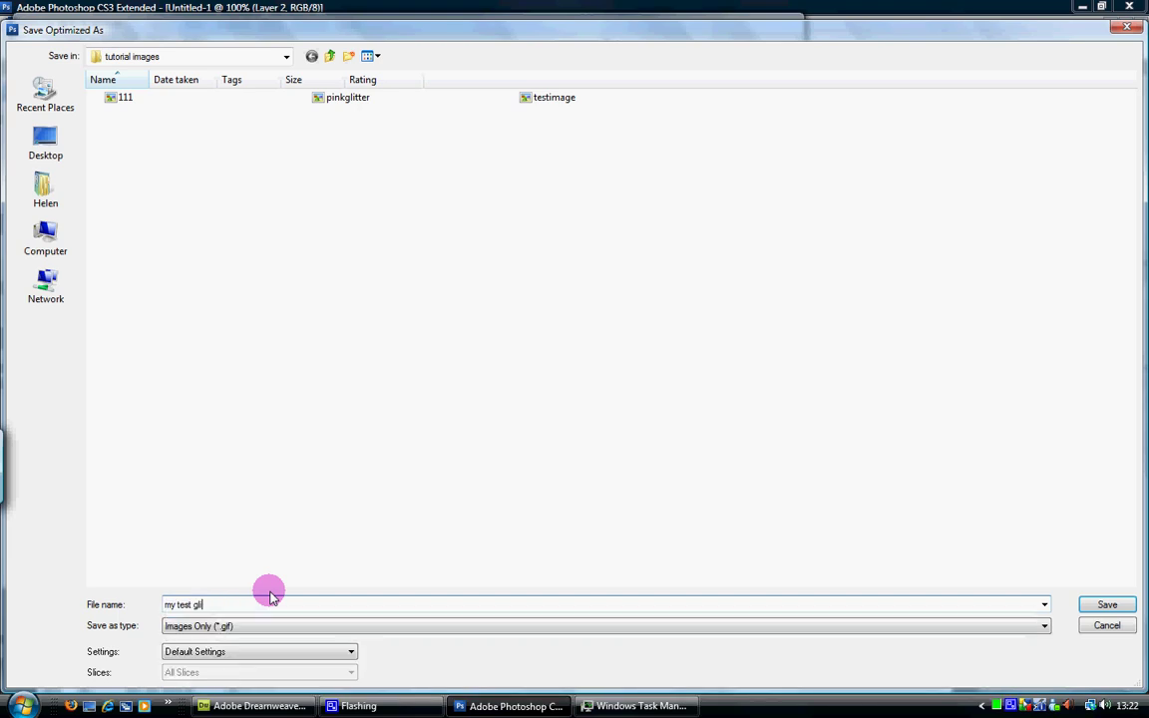
pyautogui.write('tter')
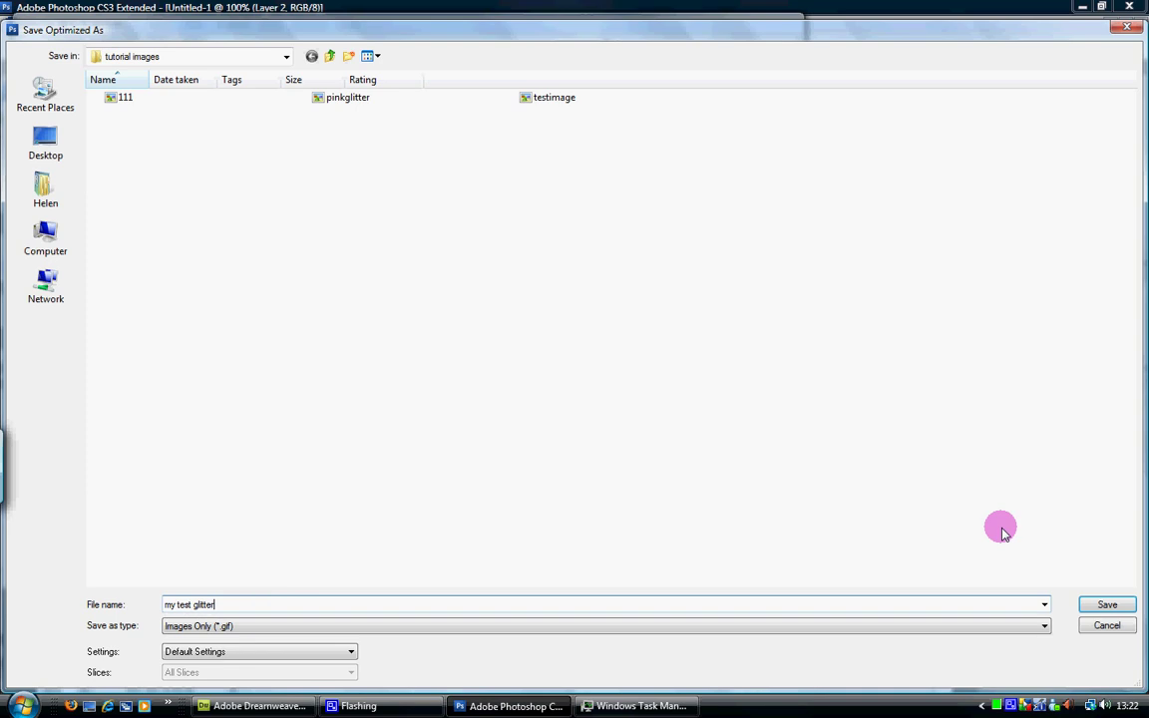
pyautogui.click(1107, 604)
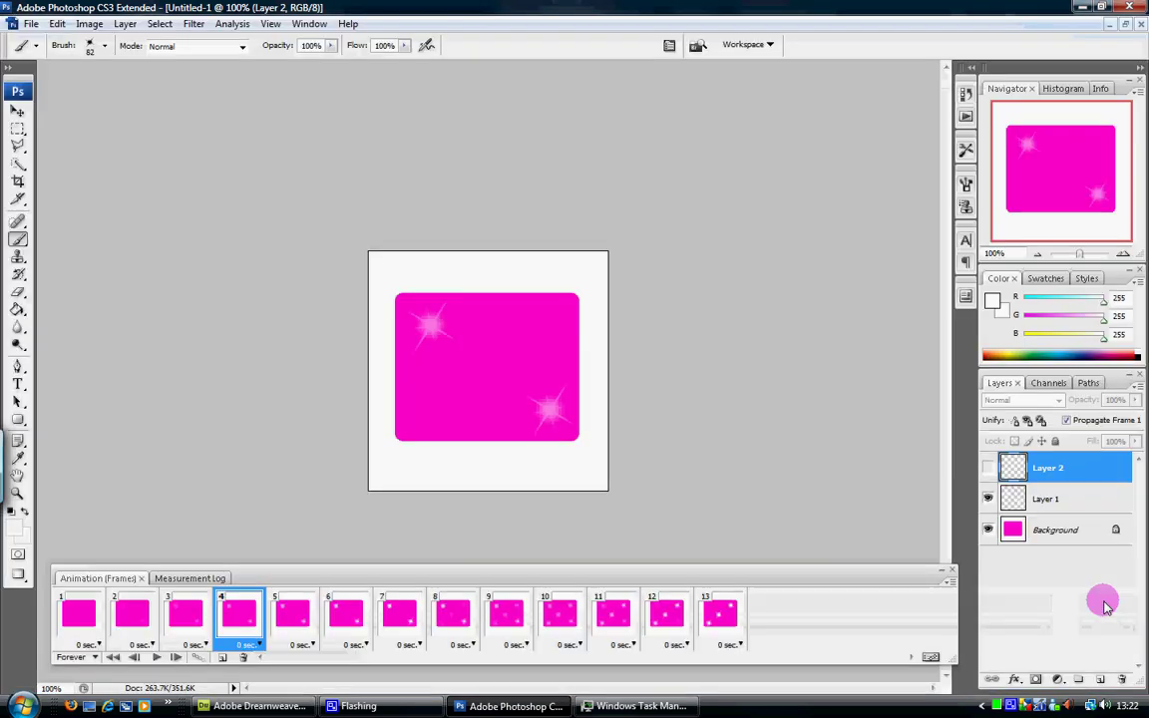